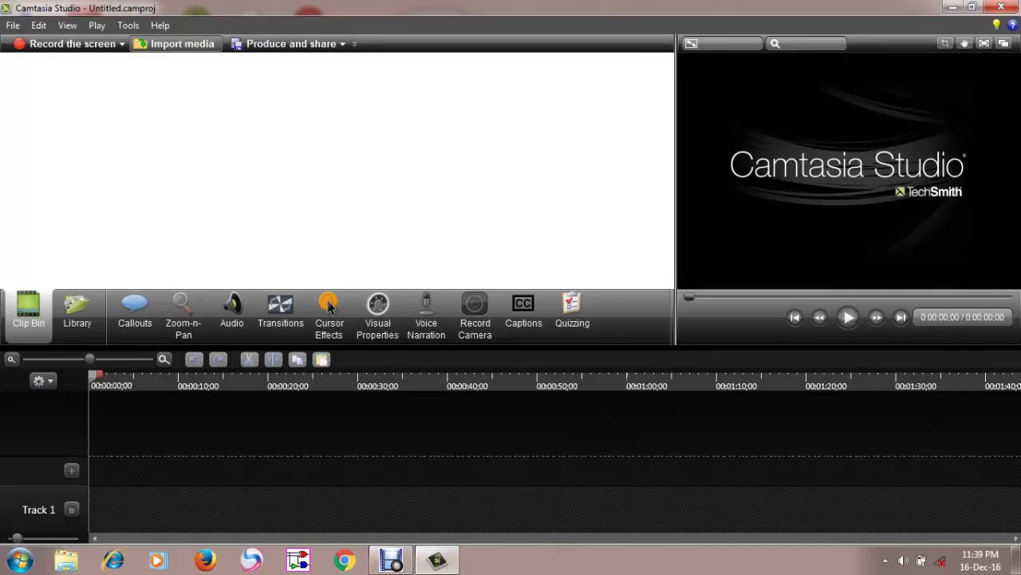
Step: Try to import Untitled 34.avi from the Debut folder of the Videos library
{"action": "key", "text": "ctrl+i"}
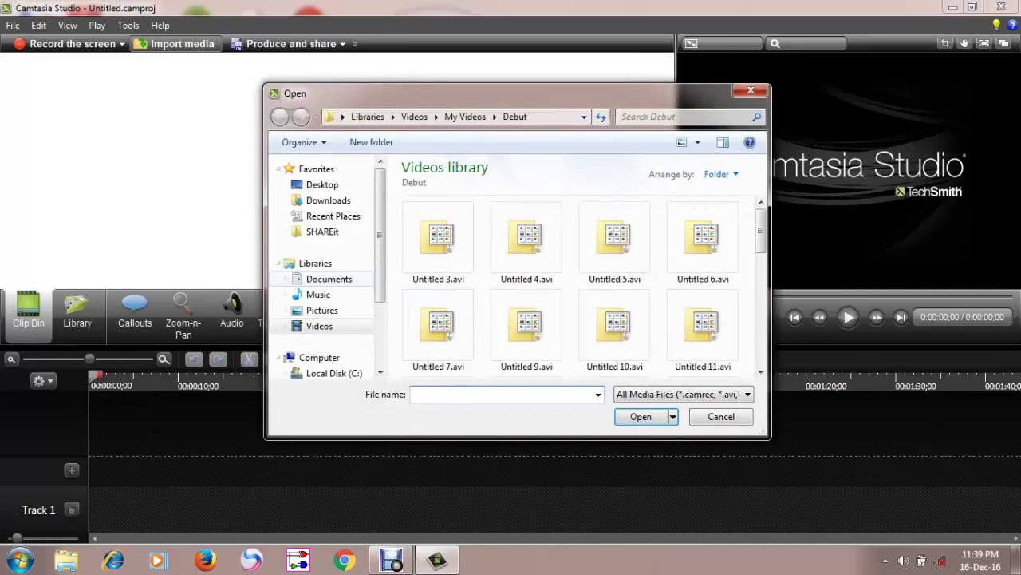
{"action": "scroll", "coordinate": [319, 319], "scroll_direction": "down", "scroll_amount": 1}
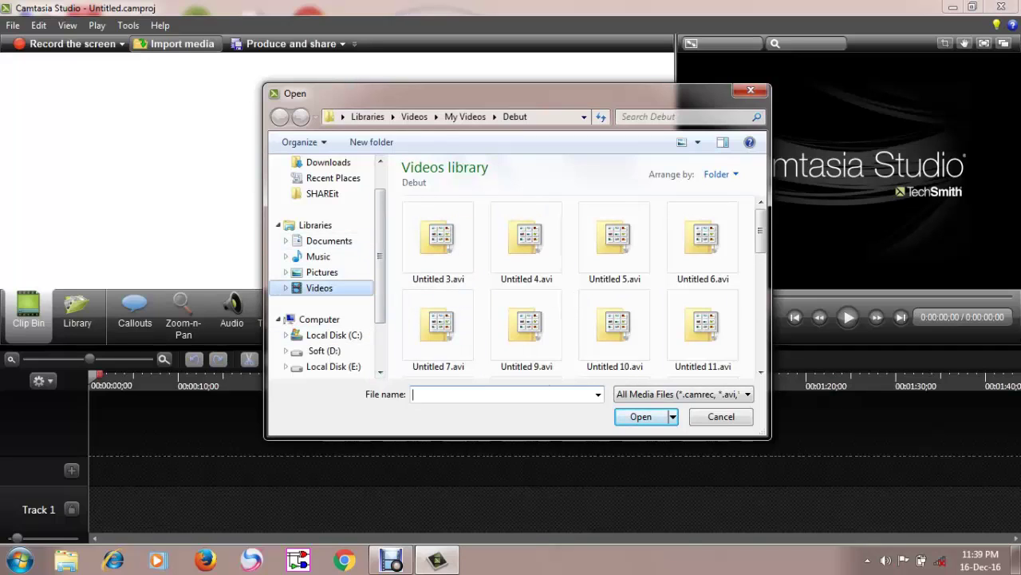
{"action": "left_click", "coordinate": [320, 288]}
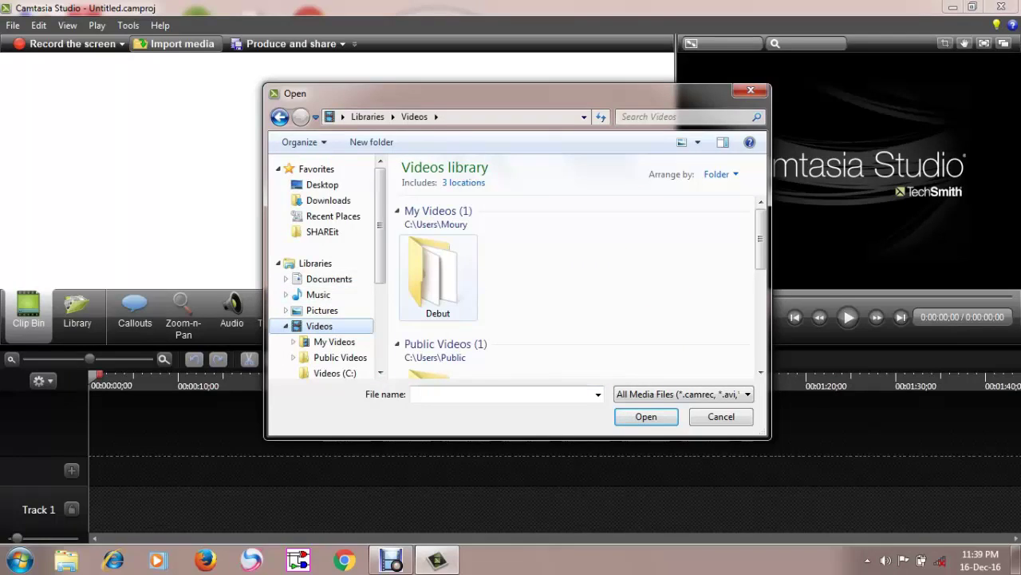
{"action": "double_click", "coordinate": [438, 268]}
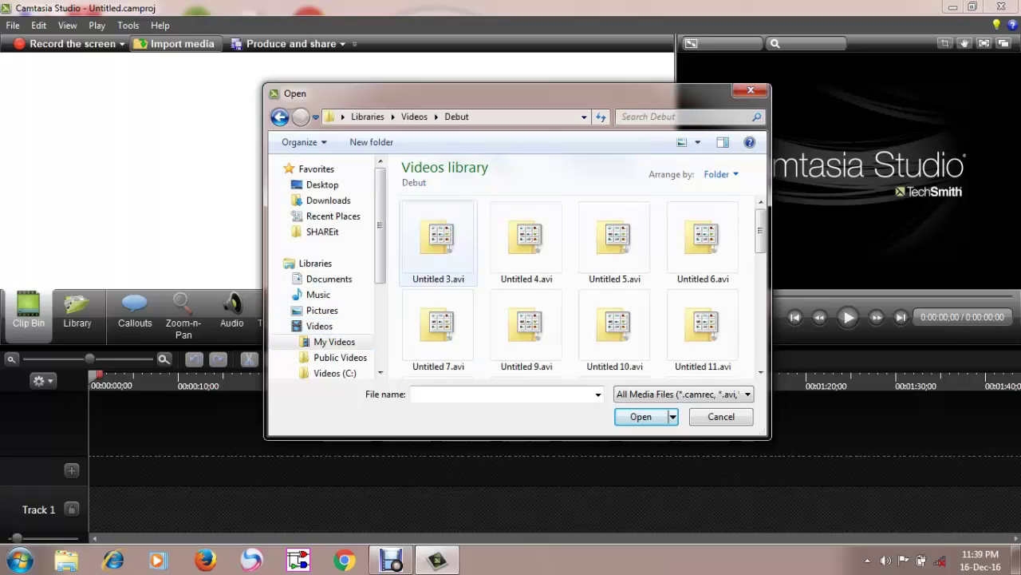
{"action": "scroll", "coordinate": [582, 287], "scroll_direction": "down", "scroll_amount": 10}
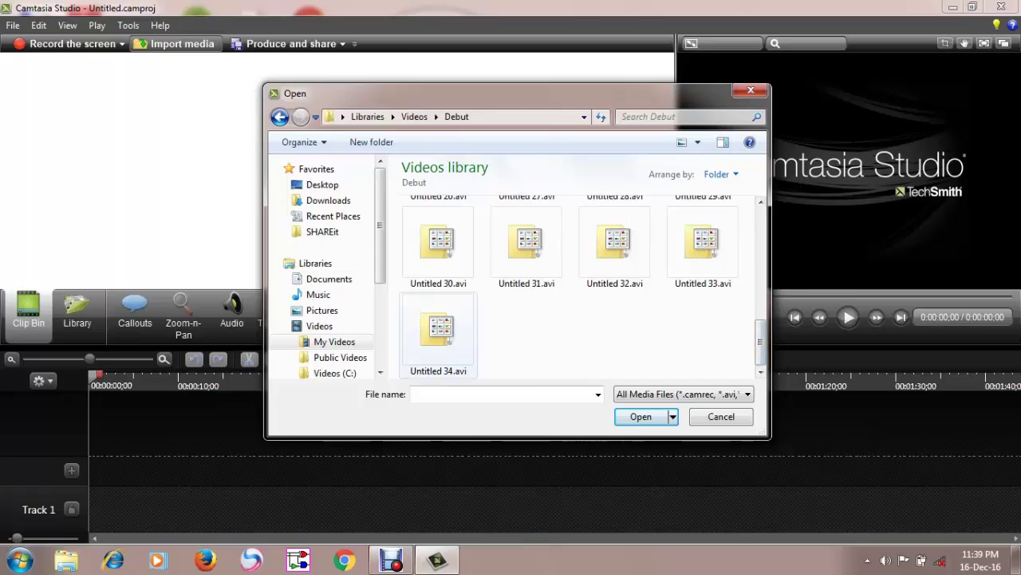
{"action": "double_click", "coordinate": [438, 329]}
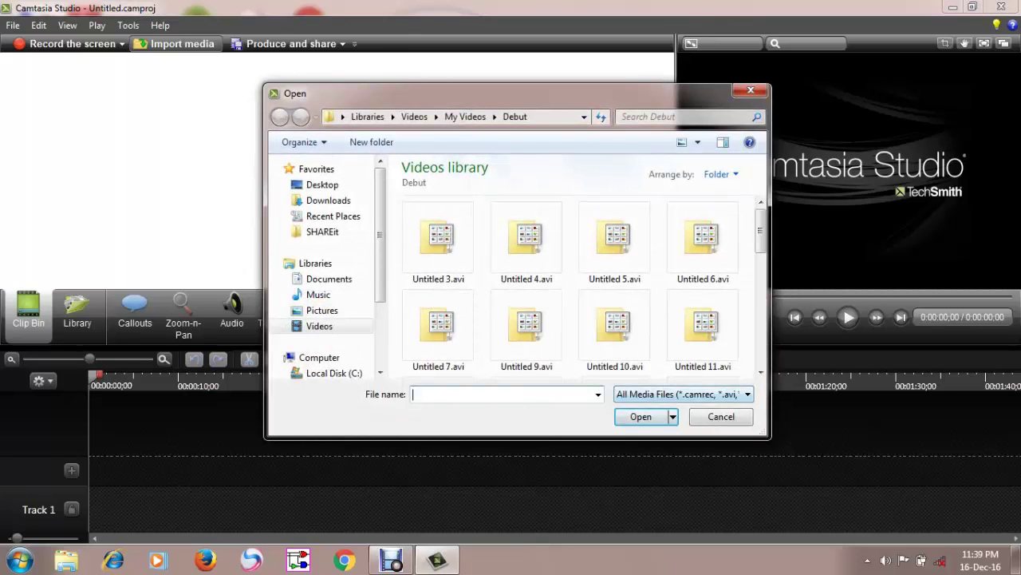
Step: Import Untitled 33.avi from the Debut folder into the Clip Bin
{"action": "scroll", "coordinate": [581, 283], "scroll_direction": "down", "scroll_amount": 10}
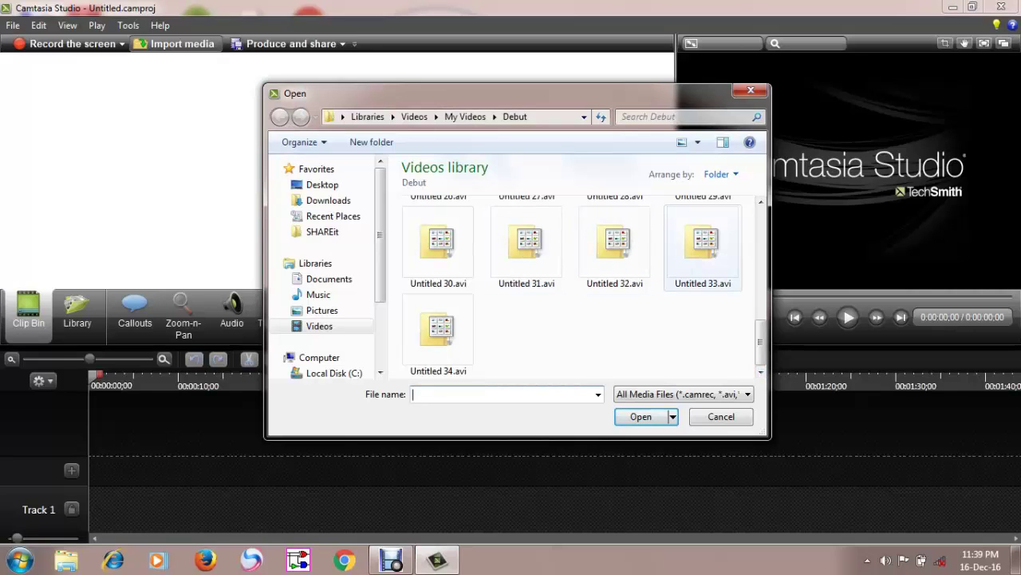
{"action": "left_click", "coordinate": [703, 244]}
{"action": "left_click", "coordinate": [641, 415]}
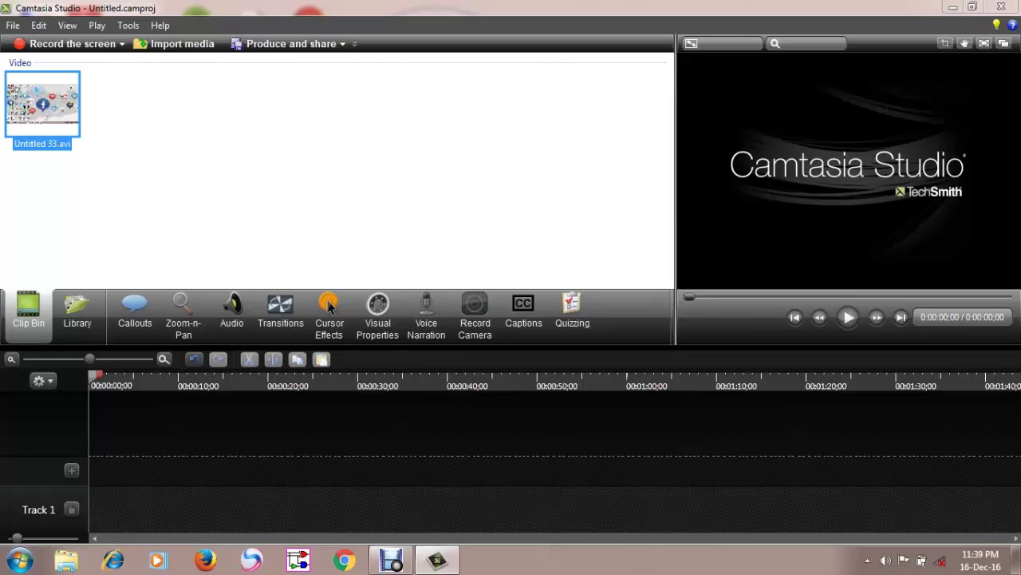
Step: Place Untitled 33.avi at the very start of Track 1, with editing dimensions of 1280 x 720, Automatic (up to 720p)
{"action": "left_click_drag", "start_coordinate": [42, 104], "coordinate": [142, 509]}
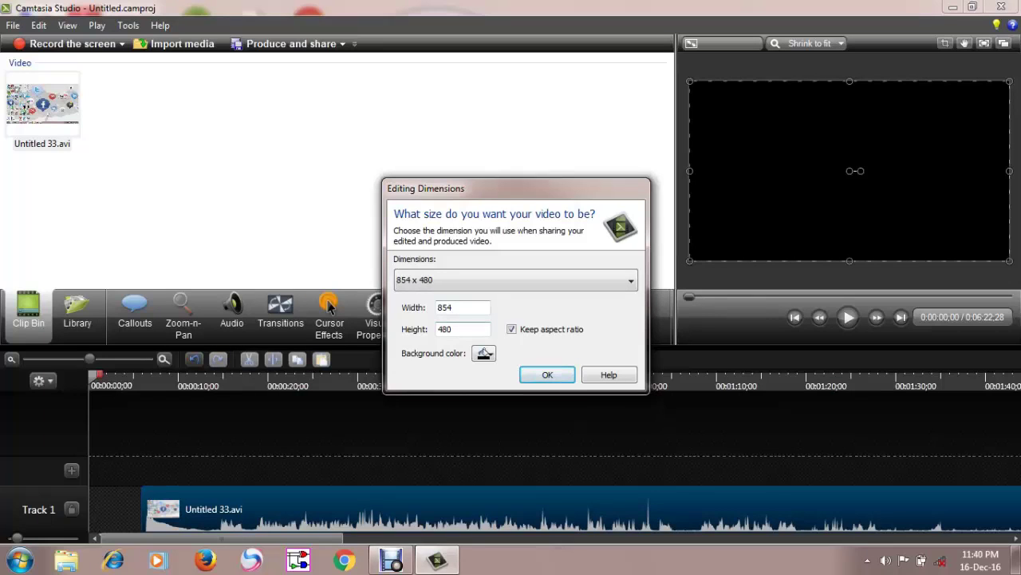
{"action": "key", "text": "Tab"}
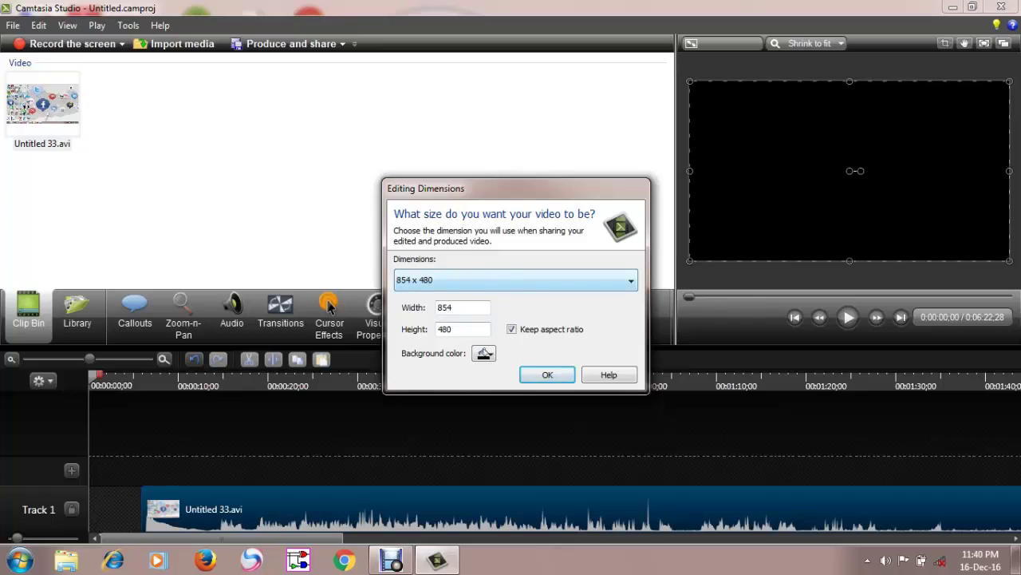
{"action": "key", "text": "alt+Down"}
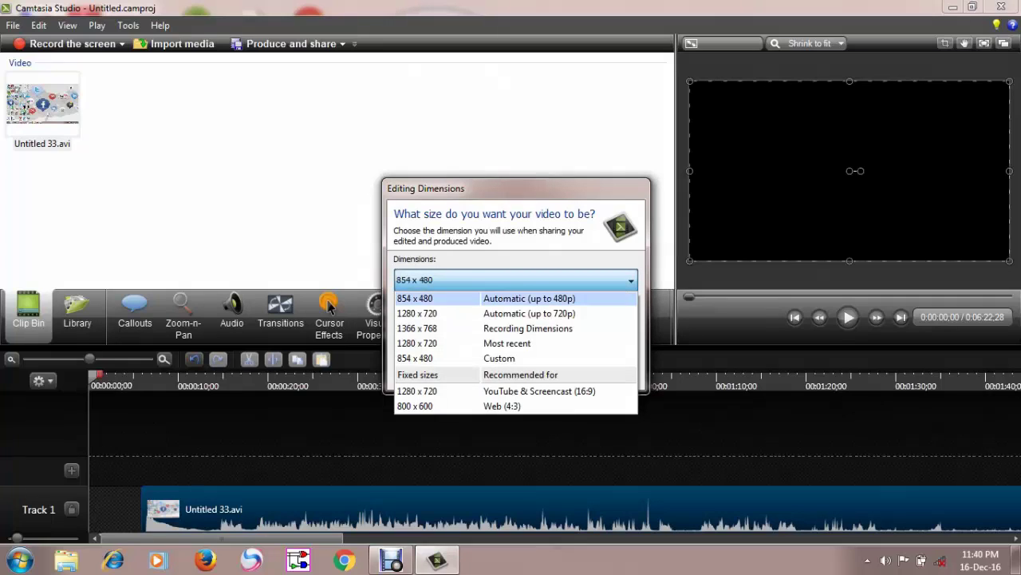
{"action": "key", "text": "Down"}
{"action": "key", "text": "Up"}
{"action": "key", "text": "Down"}
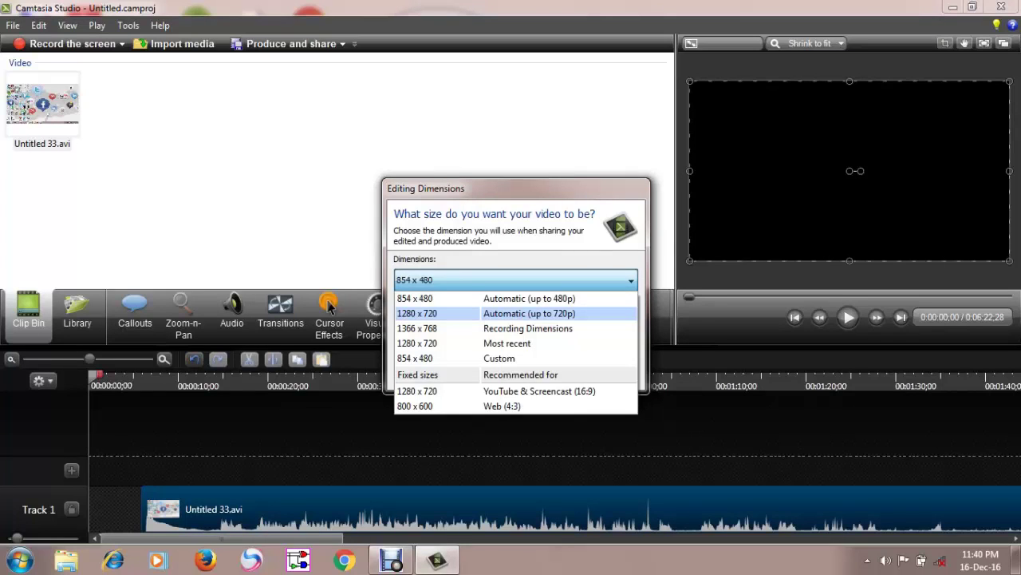
{"action": "key", "text": "Down"}
{"action": "key", "text": "Up"}
{"action": "left_click", "coordinate": [515, 313]}
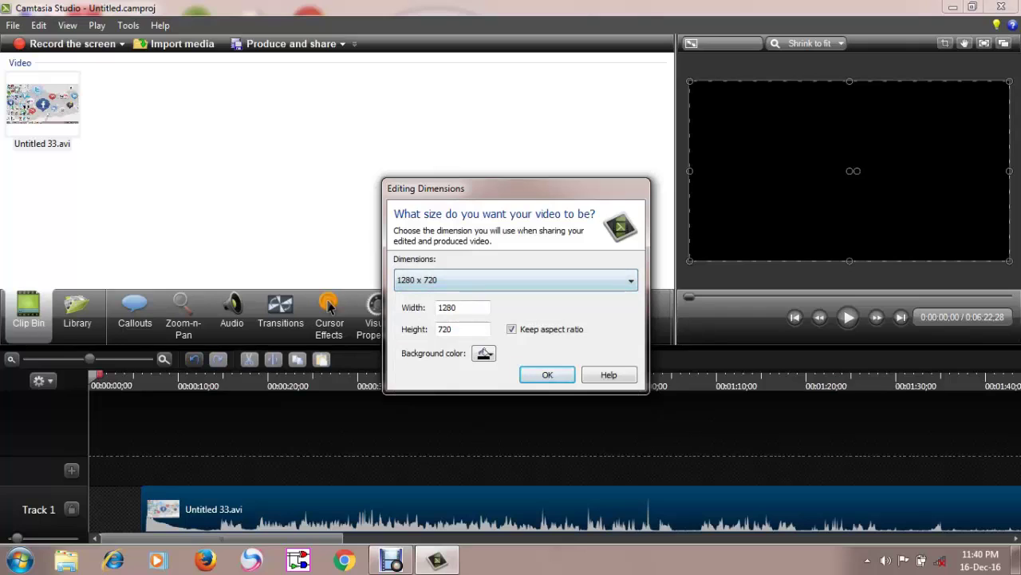
{"action": "key", "text": "Return"}
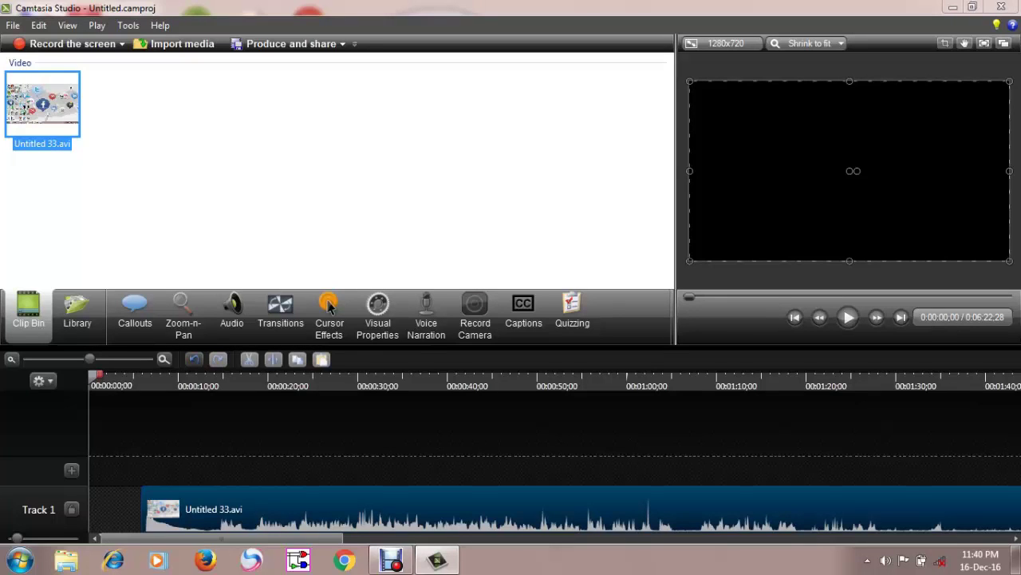
{"action": "left_click_drag", "start_coordinate": [172, 511], "coordinate": [117, 511]}
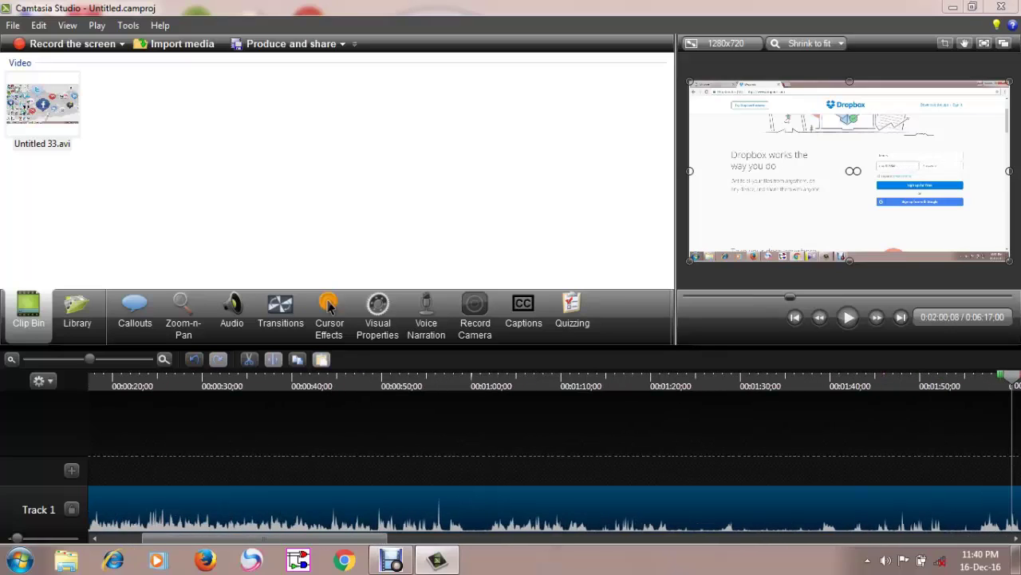
Step: Cut the section from 0:01:29;12 to 0:01:37;20 out of the Track 1 clip
{"action": "left_click_drag", "start_coordinate": [1011, 376], "coordinate": [915, 376]}
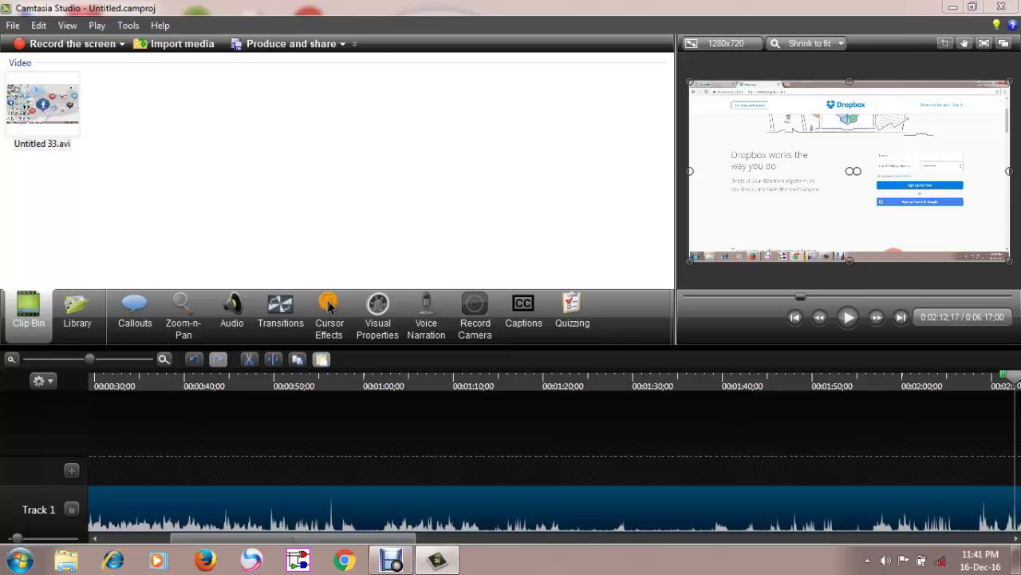
{"action": "left_click_drag", "start_coordinate": [1015, 376], "coordinate": [628, 375]}
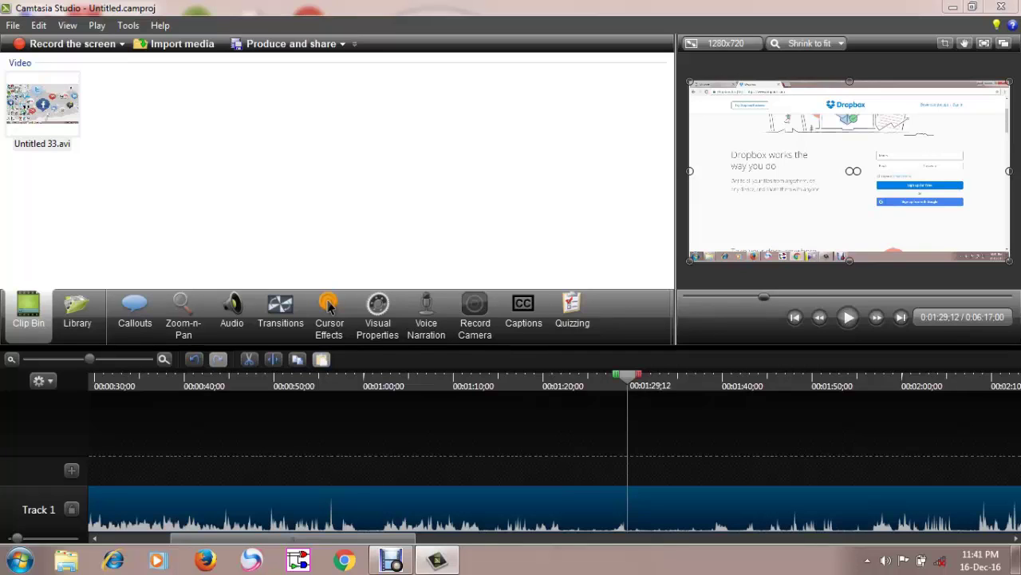
{"action": "left_click_drag", "start_coordinate": [638, 374], "coordinate": [712, 375]}
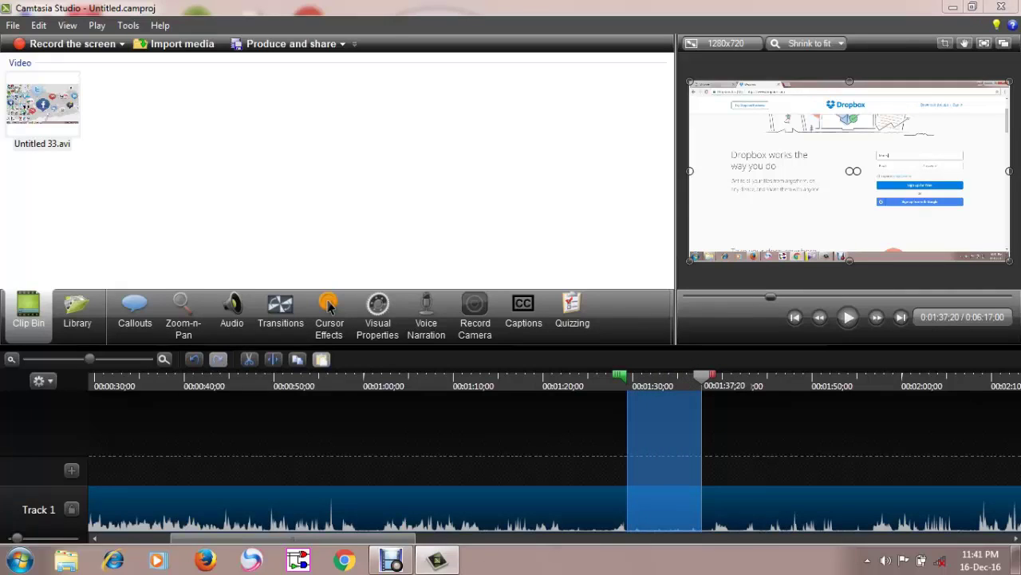
{"action": "right_click", "coordinate": [656, 429]}
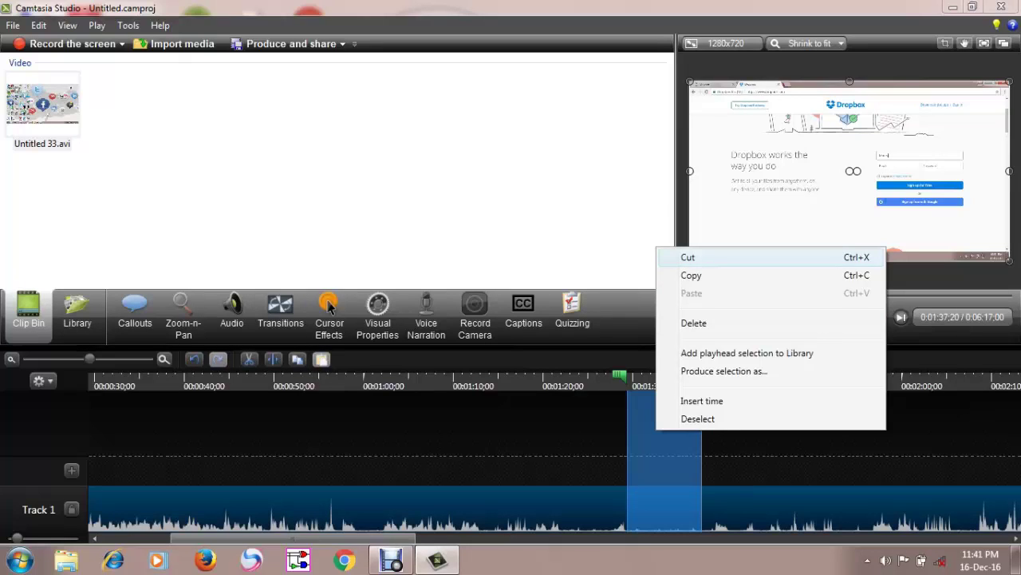
{"action": "key", "text": "Return"}
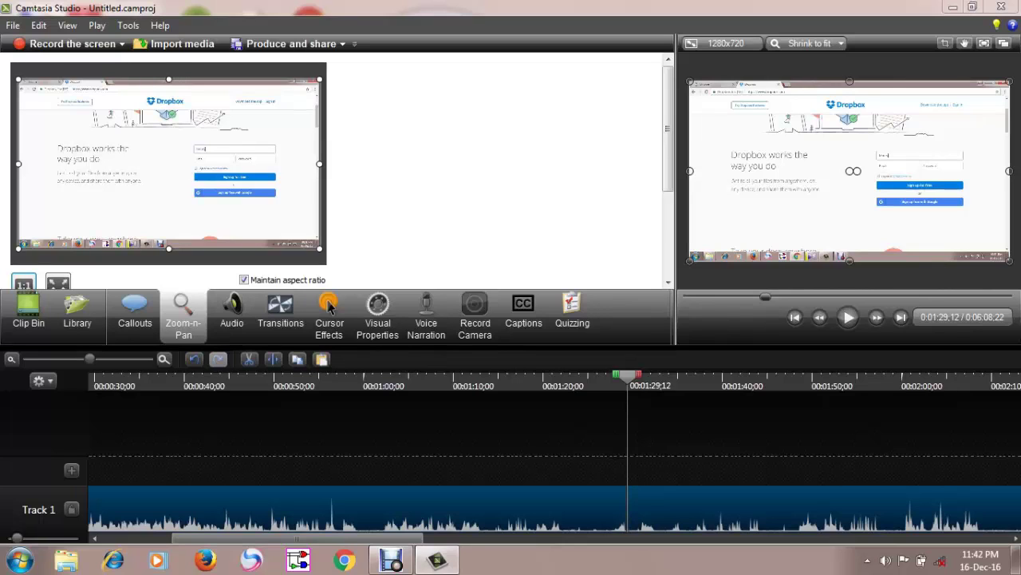
Step: Add a zoom towards the Dropbox sign-up form at 0:01:29;12, preview it, and zoom back out to the full frame at 0:01:30;25
{"action": "left_click_drag", "start_coordinate": [19, 248], "coordinate": [46, 233]}
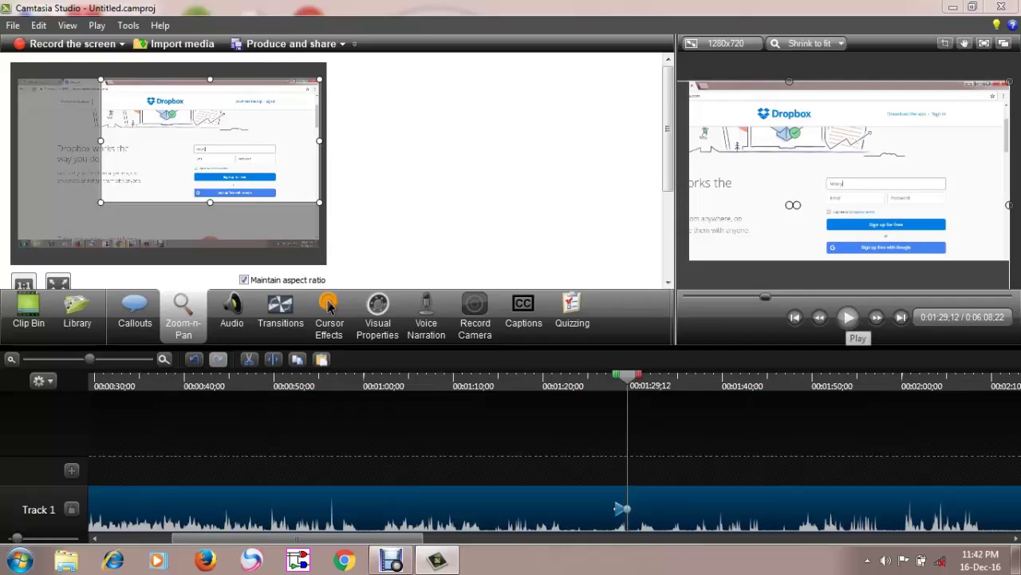
{"action": "left_click", "coordinate": [849, 317]}
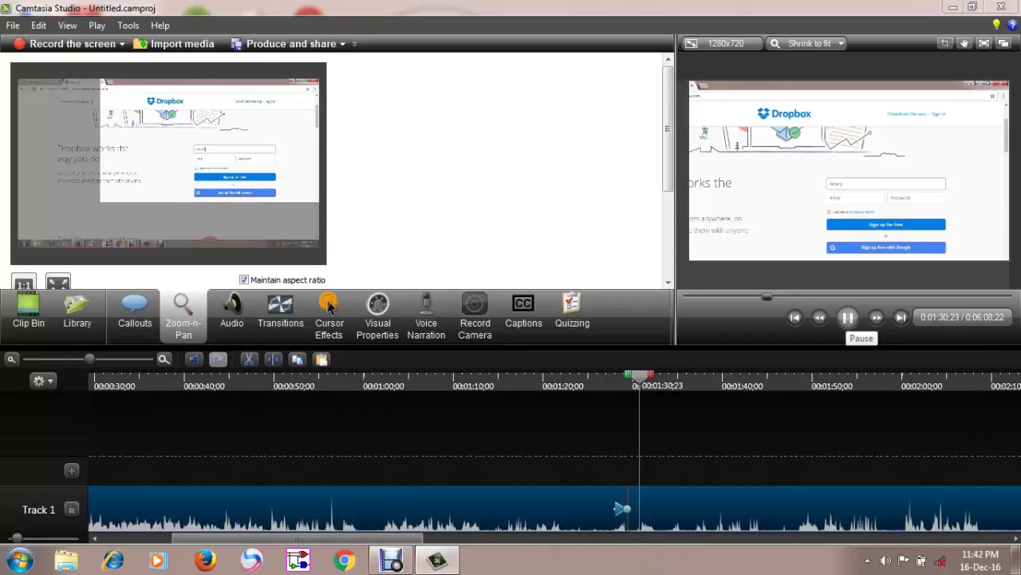
{"action": "left_click", "coordinate": [848, 317]}
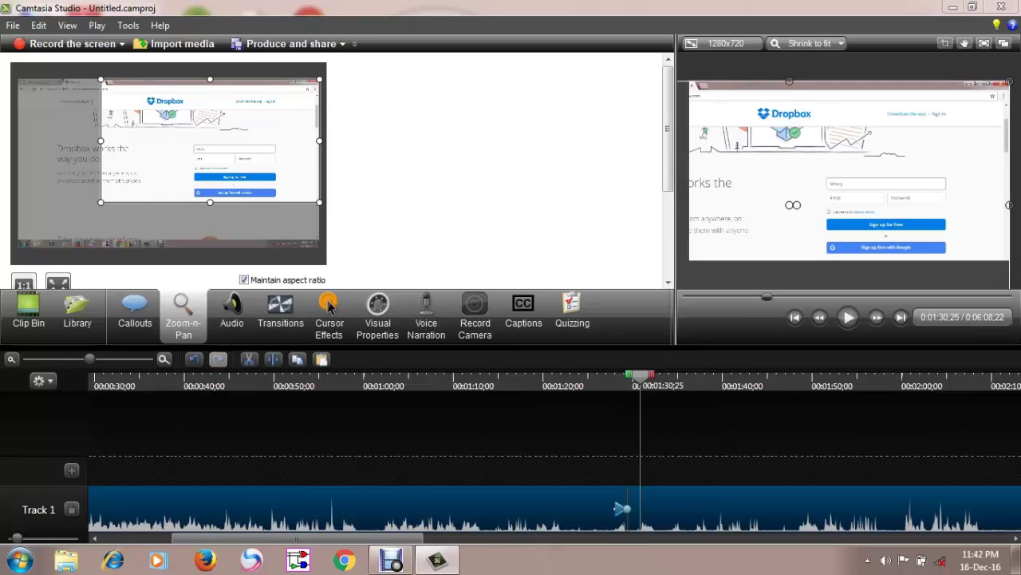
{"action": "left_click_drag", "start_coordinate": [101, 202], "coordinate": [18, 248]}
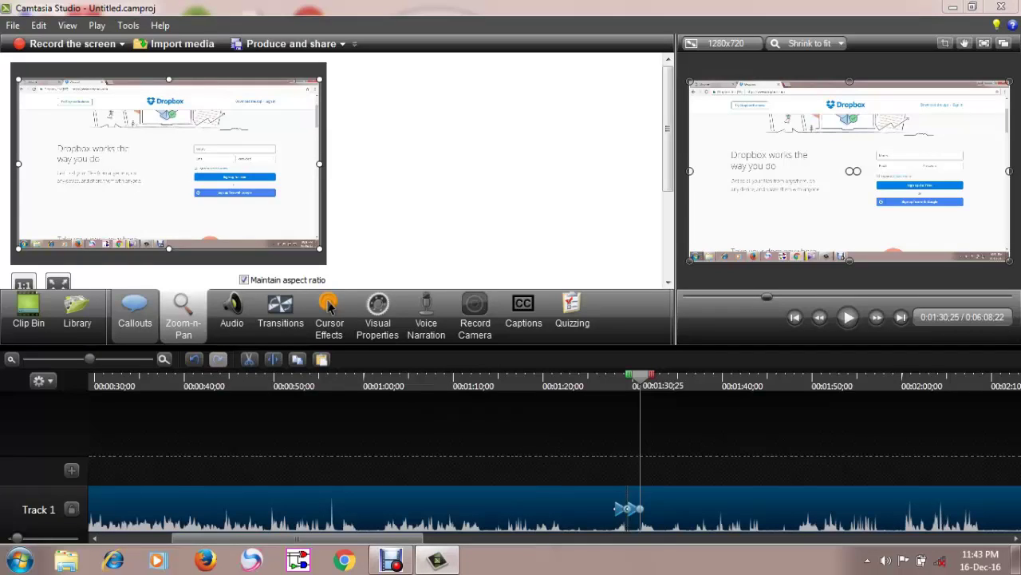
Step: Add a plain filled rectangle text callout at the start of the timeline and enlarge it to cover the whole video frame
{"action": "left_click", "coordinate": [135, 313]}
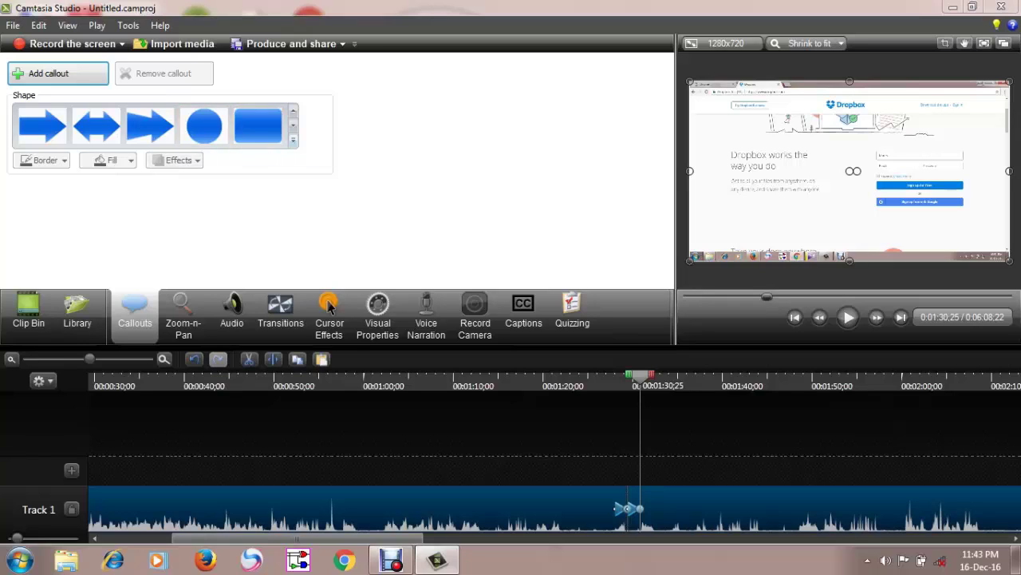
{"action": "left_click_drag", "start_coordinate": [640, 375], "coordinate": [89, 375]}
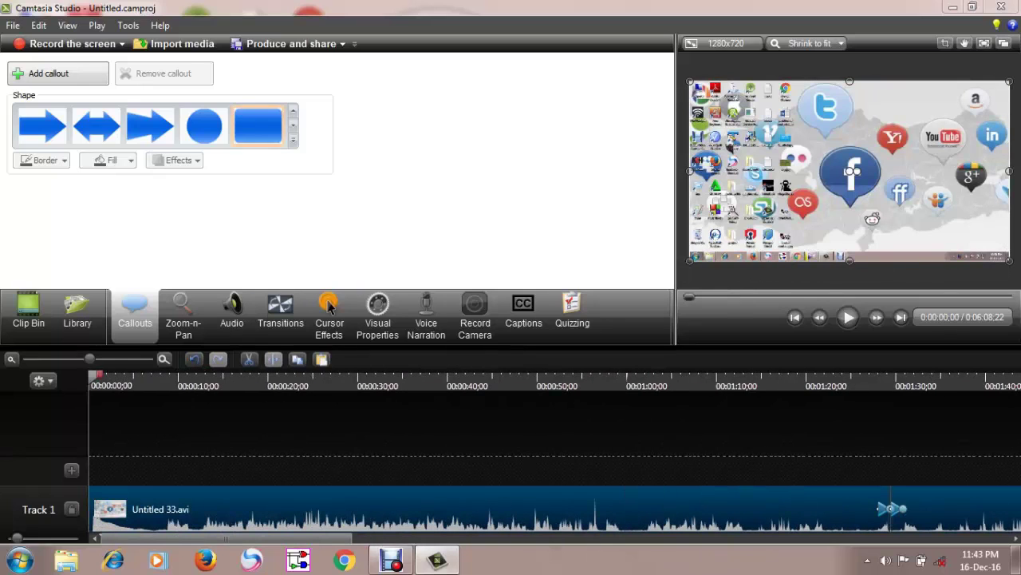
{"action": "left_click", "coordinate": [293, 138]}
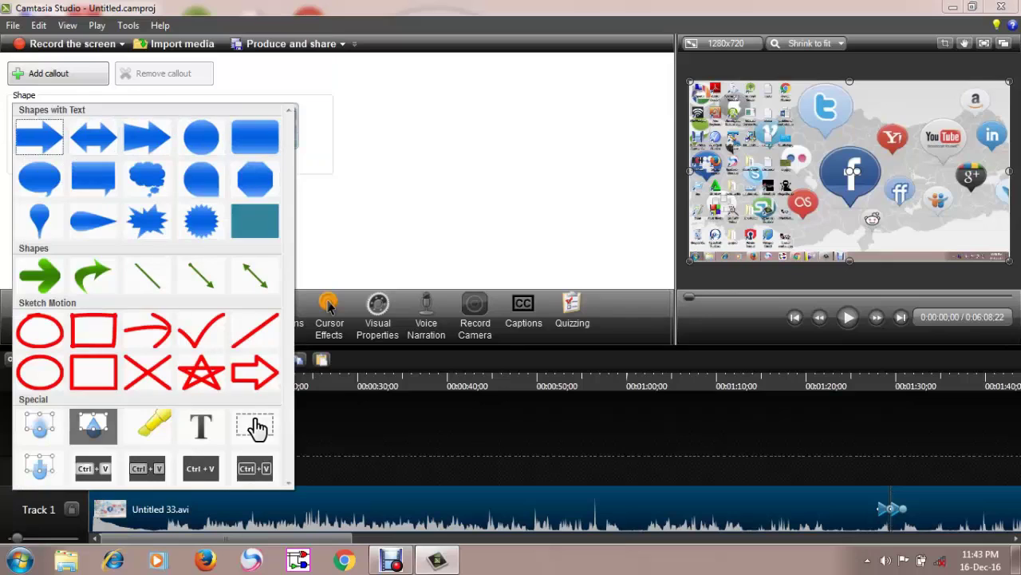
{"action": "left_click", "coordinate": [254, 220]}
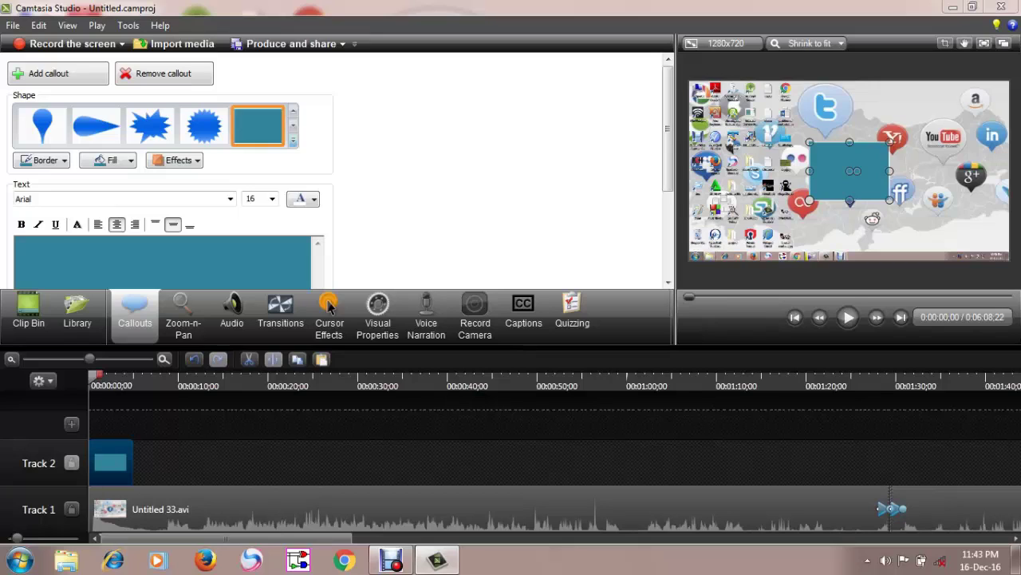
{"action": "left_click_drag", "start_coordinate": [810, 200], "coordinate": [685, 272]}
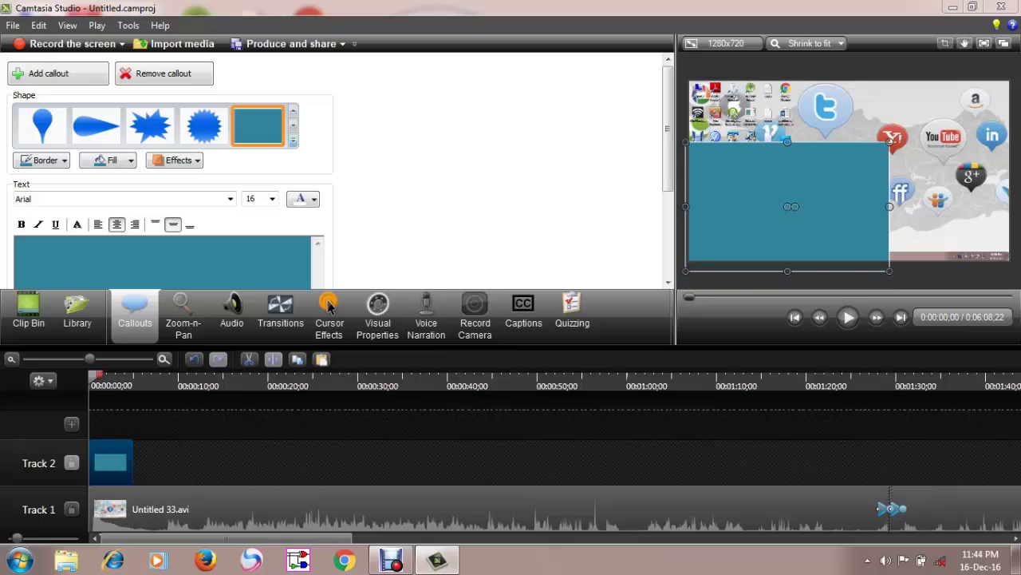
{"action": "left_click_drag", "start_coordinate": [788, 142], "coordinate": [787, 81]}
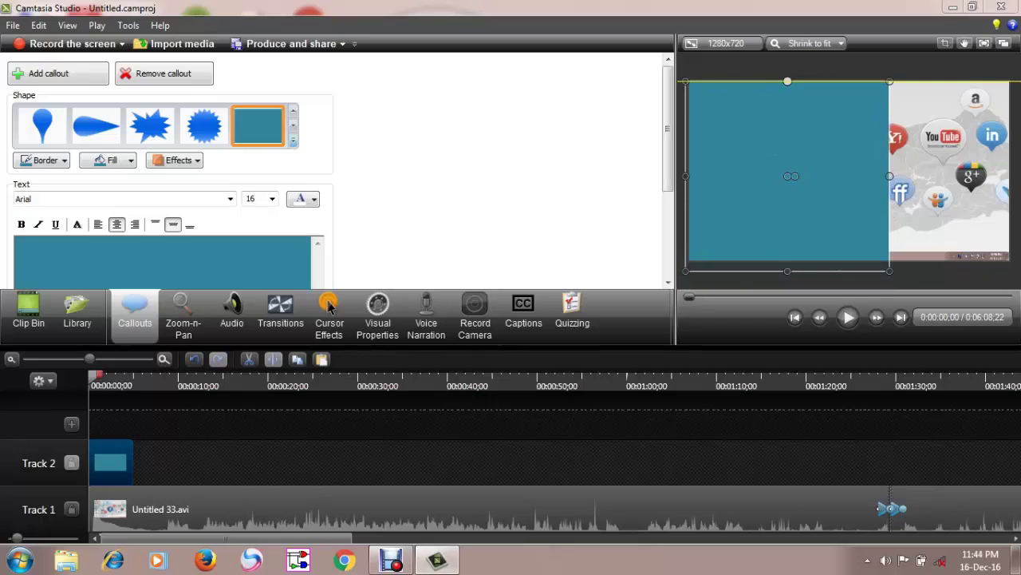
{"action": "left_click_drag", "start_coordinate": [890, 177], "coordinate": [1018, 176]}
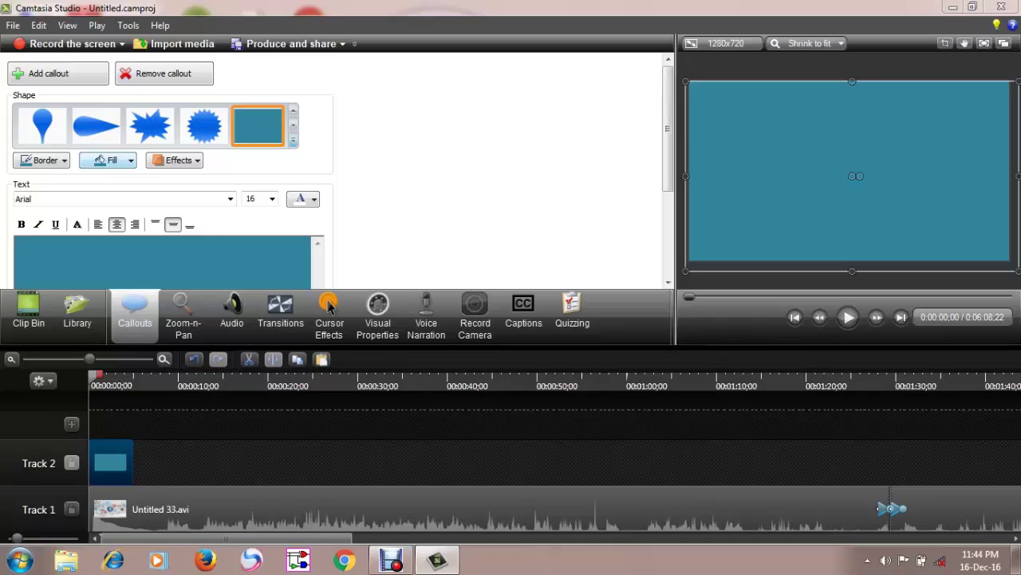
Step: Set the callout's fill to Red, Lighter 40% and its text color to Yellow, Lighter 80%
{"action": "left_click", "coordinate": [112, 160]}
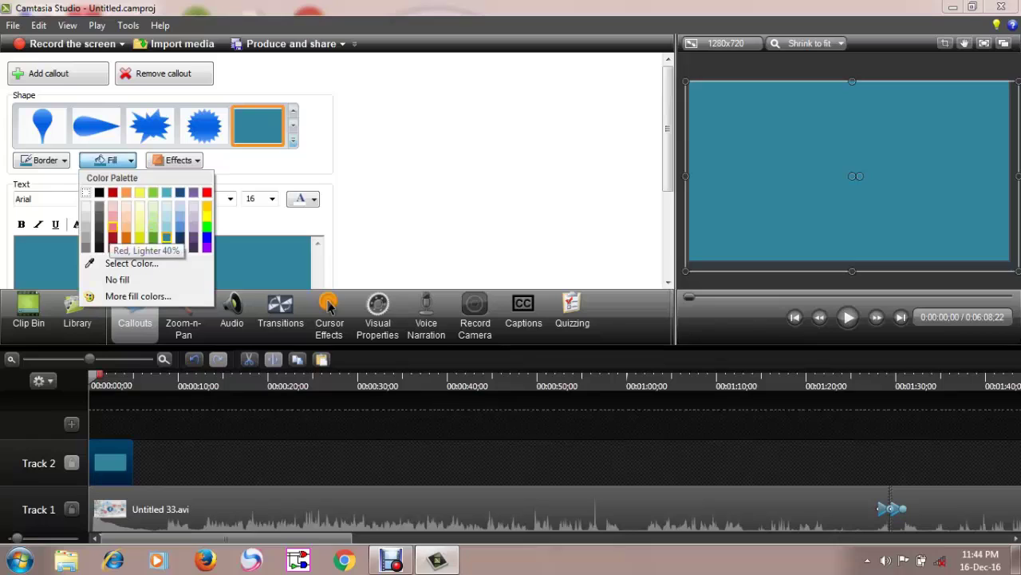
{"action": "left_click", "coordinate": [113, 228]}
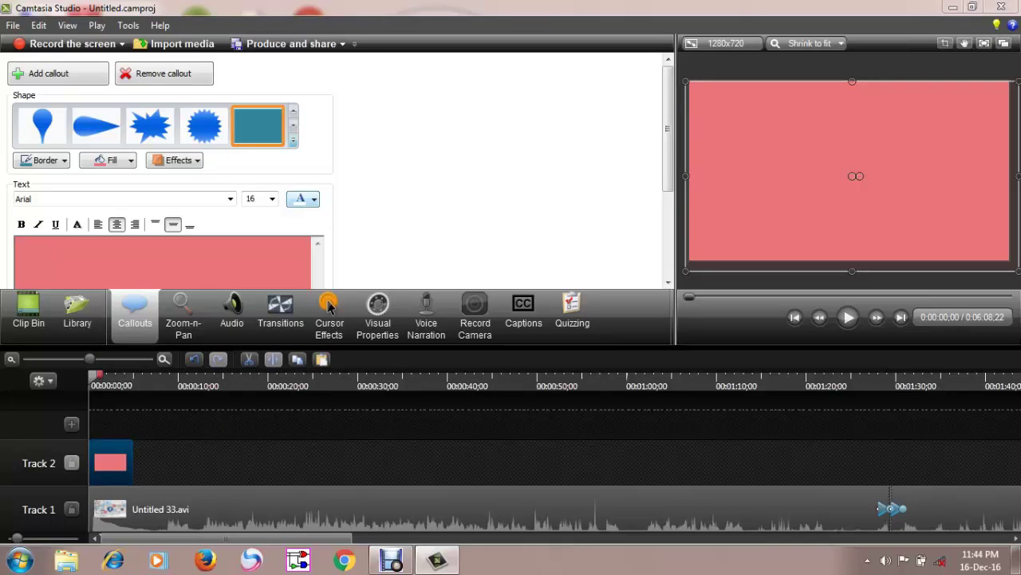
{"action": "left_click", "coordinate": [307, 199]}
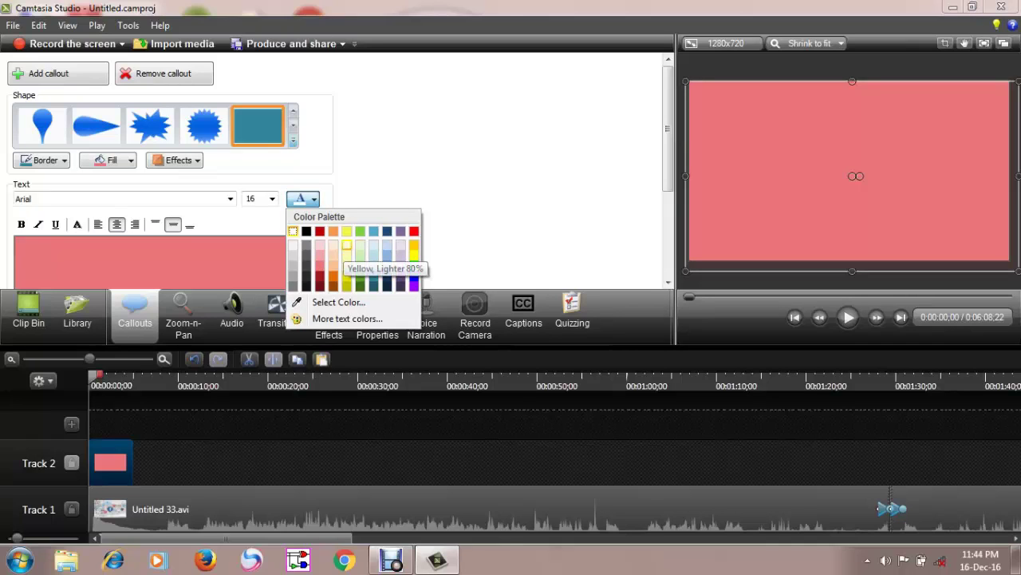
{"action": "left_click", "coordinate": [346, 245]}
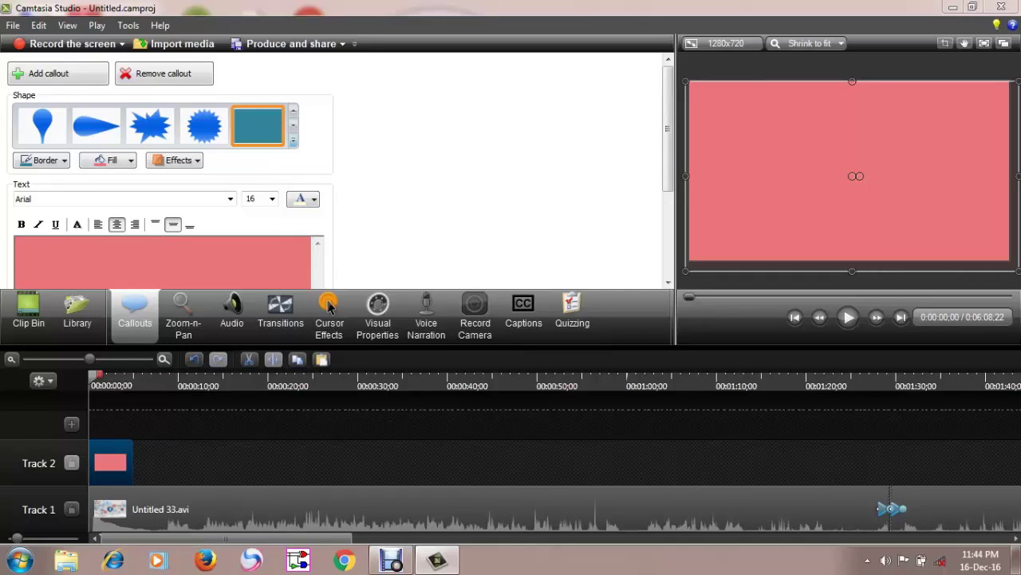
Step: Enter "HOW To strore my Content In Drop Box" as the text of the title callout
{"action": "type", "text": "HOW To stro"}
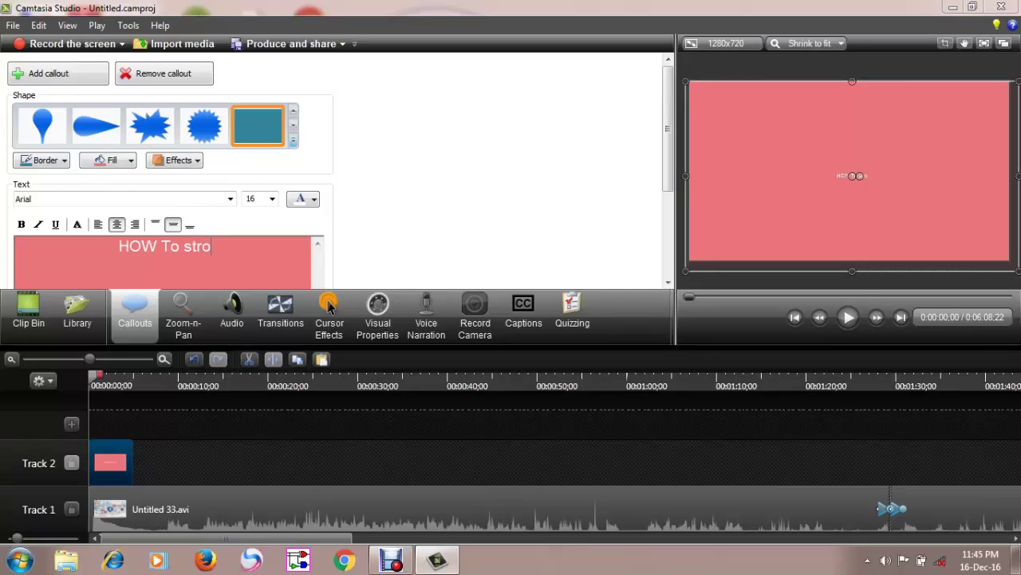
{"action": "type", "text": "re my"}
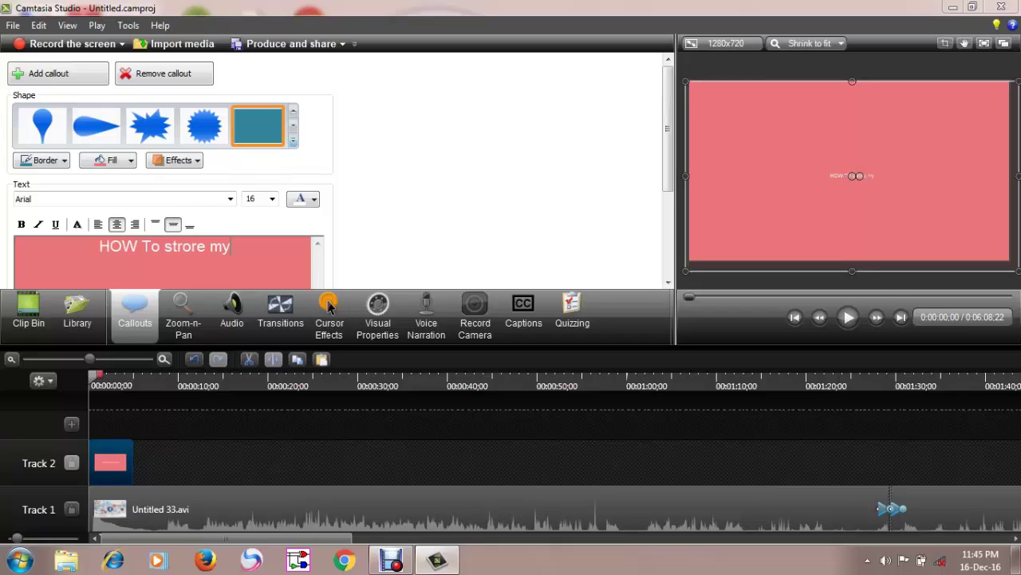
{"action": "type", "text": " Content"}
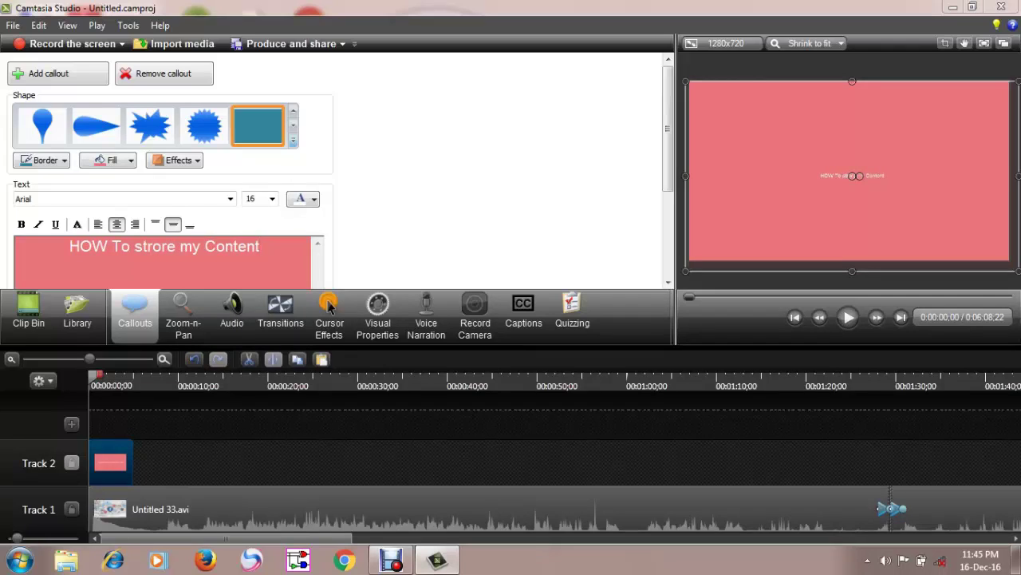
{"action": "type", "text": " In Dr"}
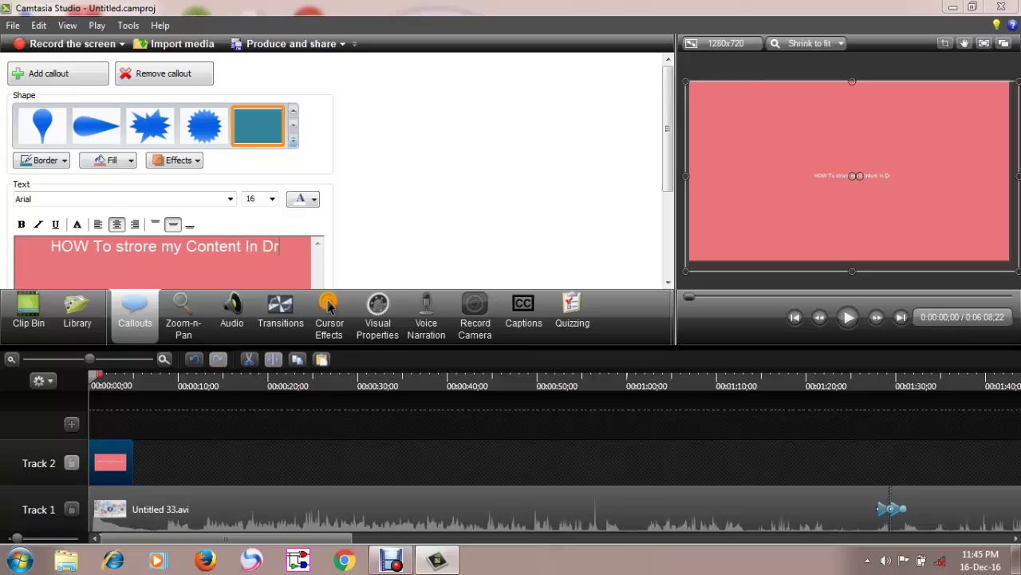
{"action": "type", "text": "op B"}
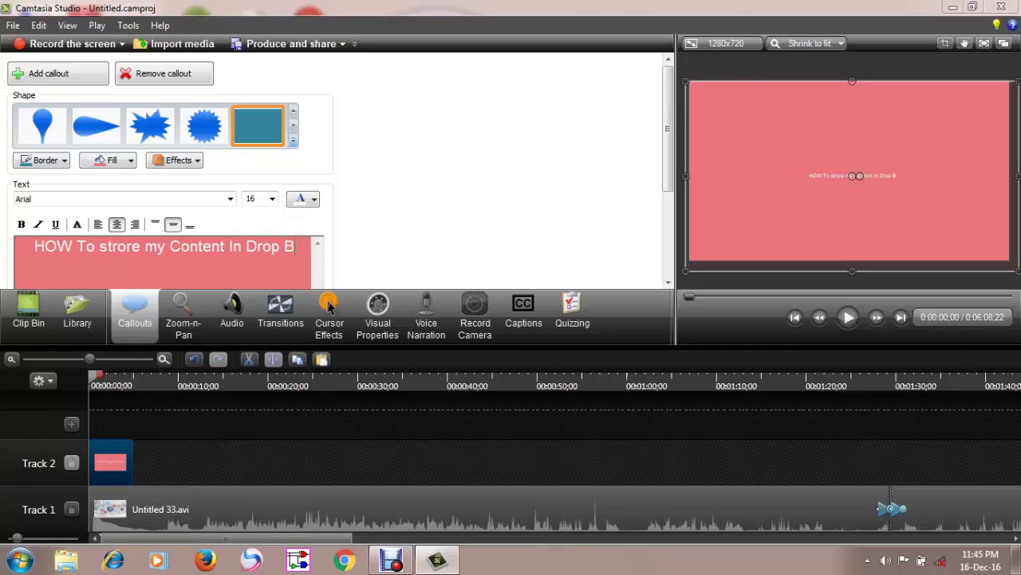
{"action": "type", "text": "ox"}
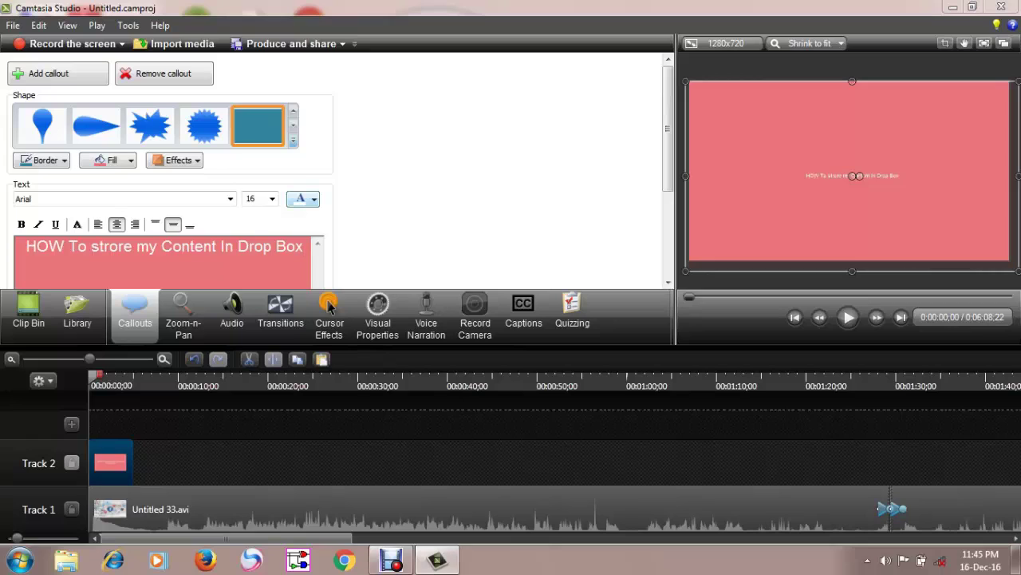
Step: Set the font size of the whole callout title text to 72
{"action": "left_click", "coordinate": [272, 199]}
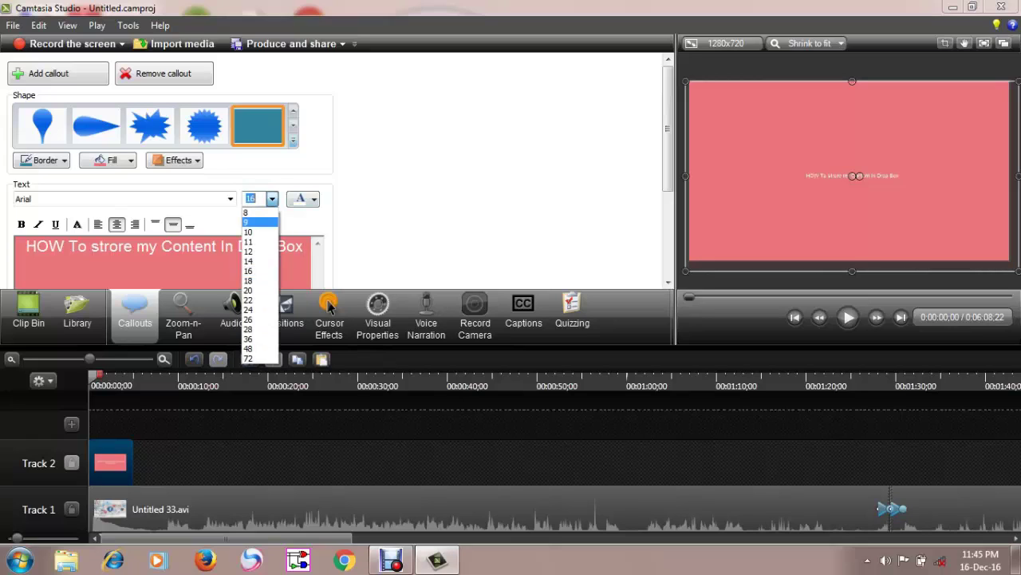
{"action": "key", "text": "Return"}
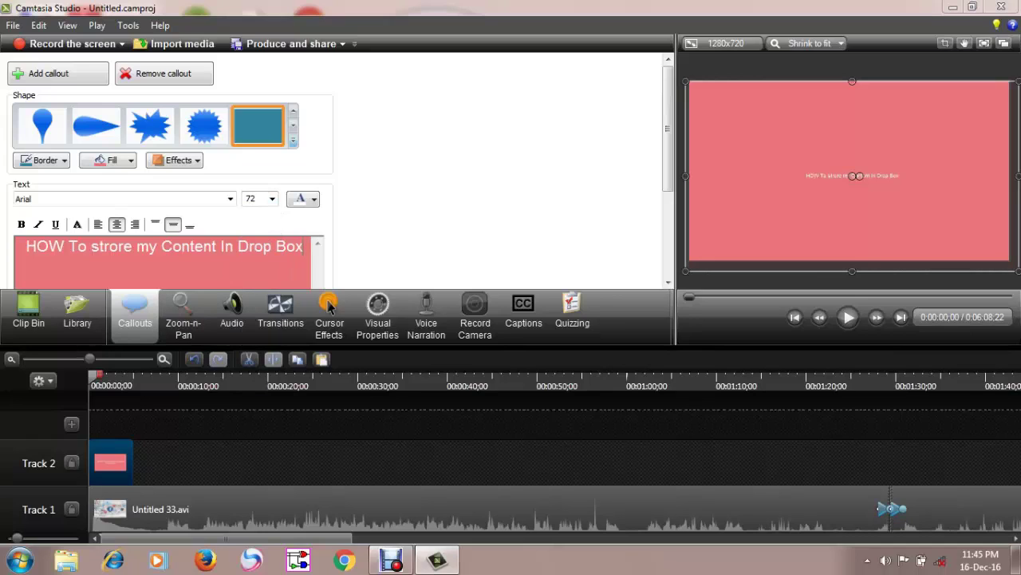
{"action": "key", "text": "shift+Right"}
{"action": "key", "text": "shift+Right"}
{"action": "key", "text": "shift+Right"}
{"action": "key", "text": "shift+Right"}
{"action": "key", "text": "shift+Right"}
{"action": "key", "text": "shift+Right"}
{"action": "key", "text": "shift+Right"}
{"action": "key", "text": "shift+Right"}
{"action": "key", "text": "shift+Right"}
{"action": "key", "text": "shift+Right"}
{"action": "key", "text": "shift+Right"}
{"action": "key", "text": "shift+Right"}
{"action": "key", "text": "shift+Right"}
{"action": "key", "text": "shift+Right"}
{"action": "key", "text": "shift+Right"}
{"action": "key", "text": "shift+Right"}
{"action": "key", "text": "shift+Right"}
{"action": "key", "text": "shift+Right"}
{"action": "key", "text": "shift+Right"}
{"action": "key", "text": "shift+Right"}
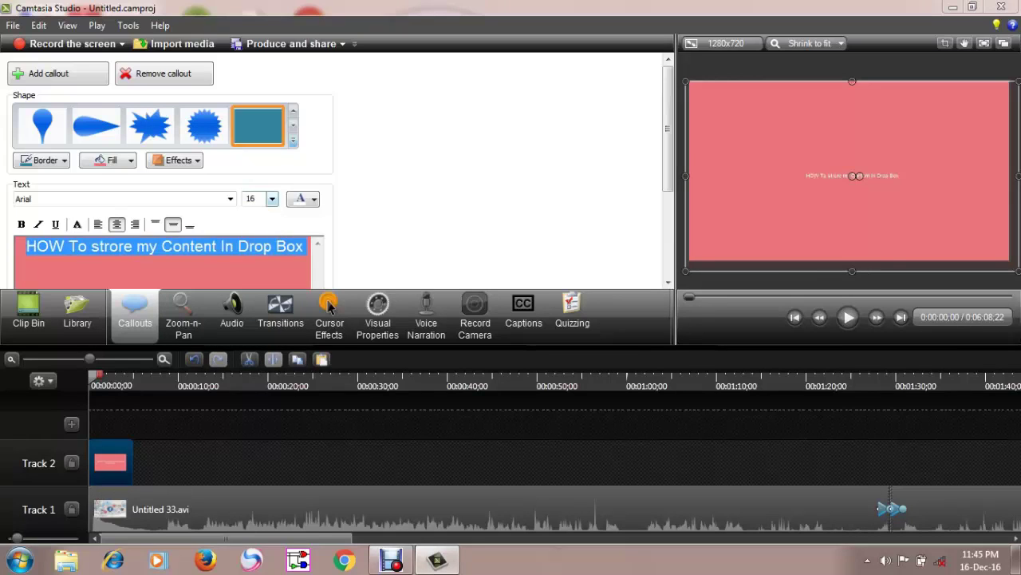
{"action": "left_click", "coordinate": [272, 199]}
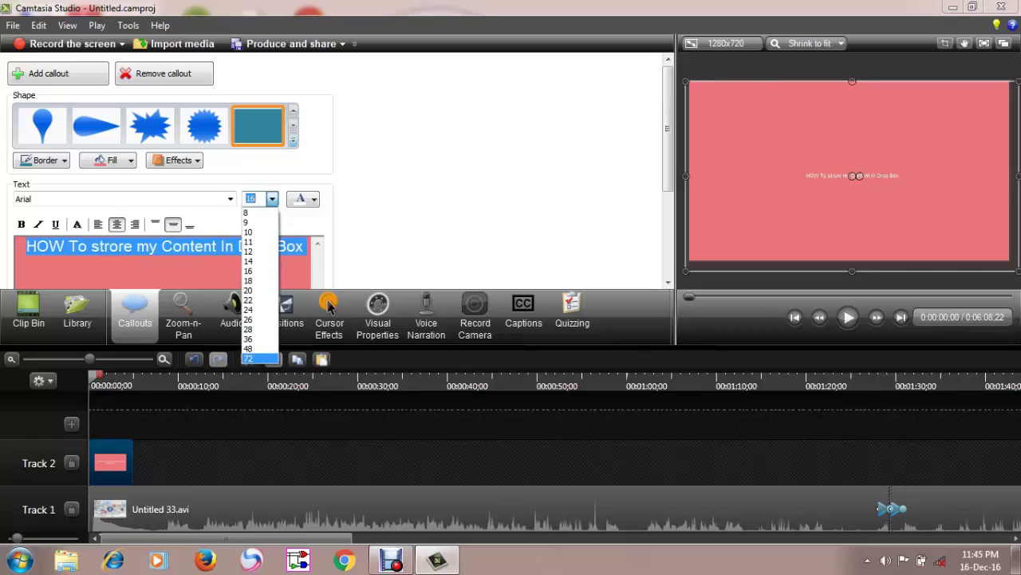
{"action": "key", "text": "Return"}
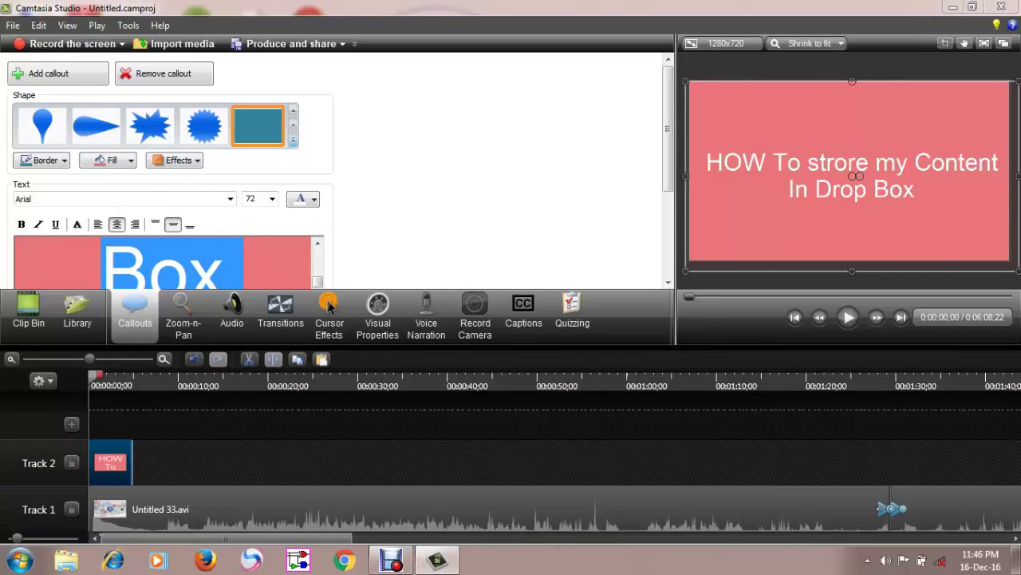
Step: Extend the title callout on Track 2 to a duration of about 12 seconds and play the timeline from the start
{"action": "left_click_drag", "start_coordinate": [130, 470], "coordinate": [198, 463]}
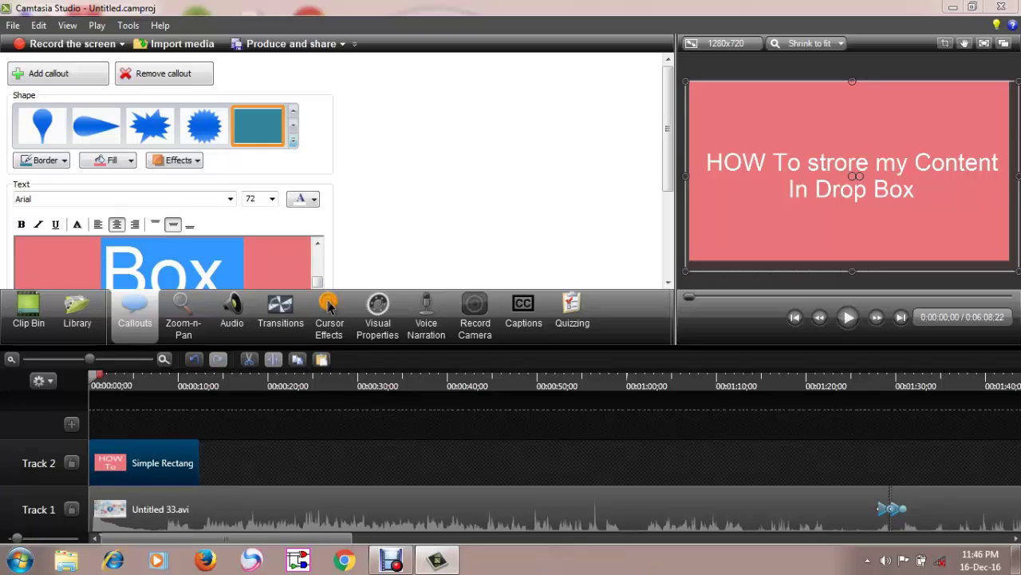
{"action": "left_click_drag", "start_coordinate": [198, 463], "coordinate": [202, 462]}
{"action": "left_click", "coordinate": [848, 317]}
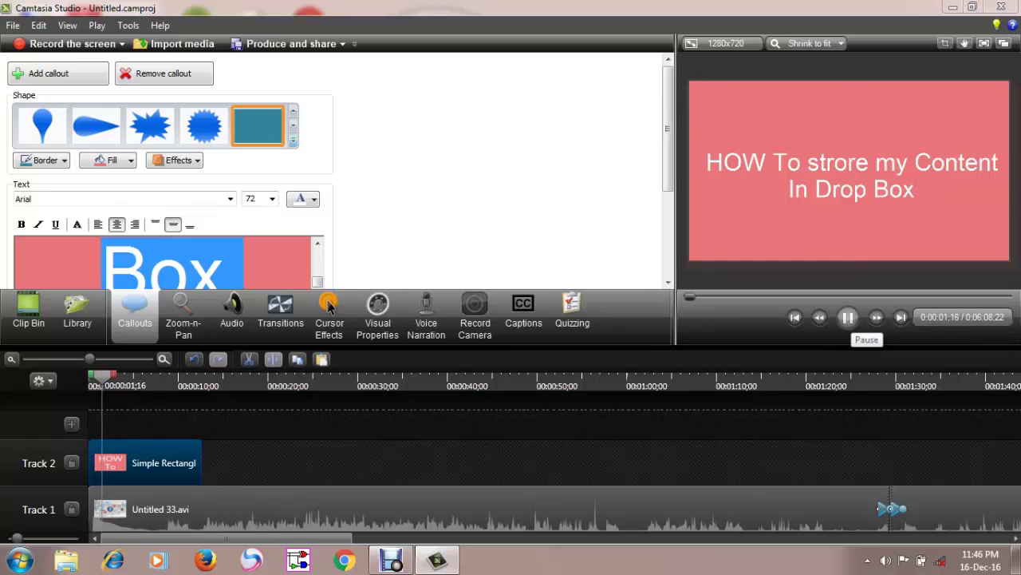
{"action": "left_click", "coordinate": [848, 317]}
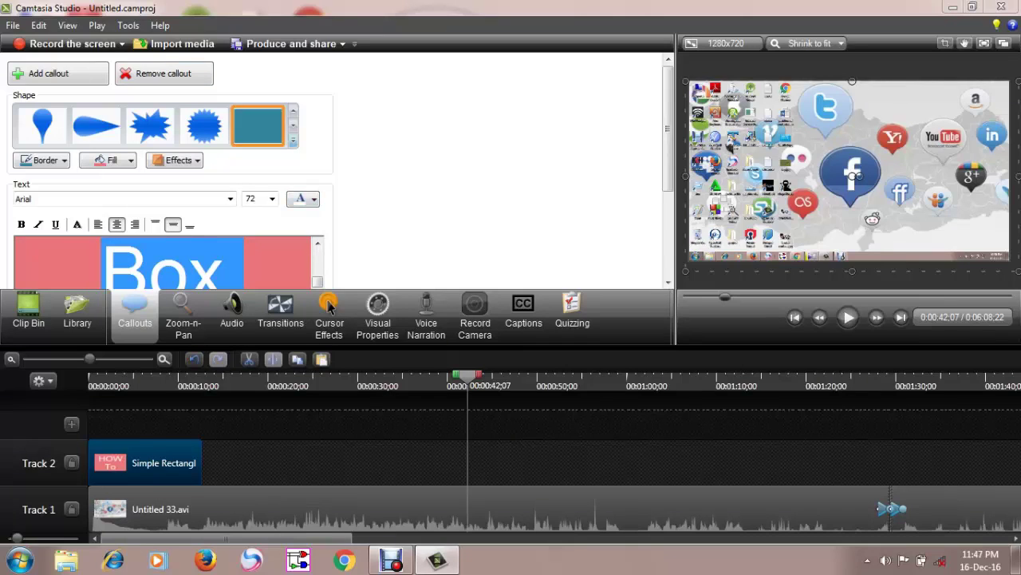
Step: Separate the video and audio of the Untitled 33.avi clip on Track 1
{"action": "left_click", "coordinate": [160, 508]}
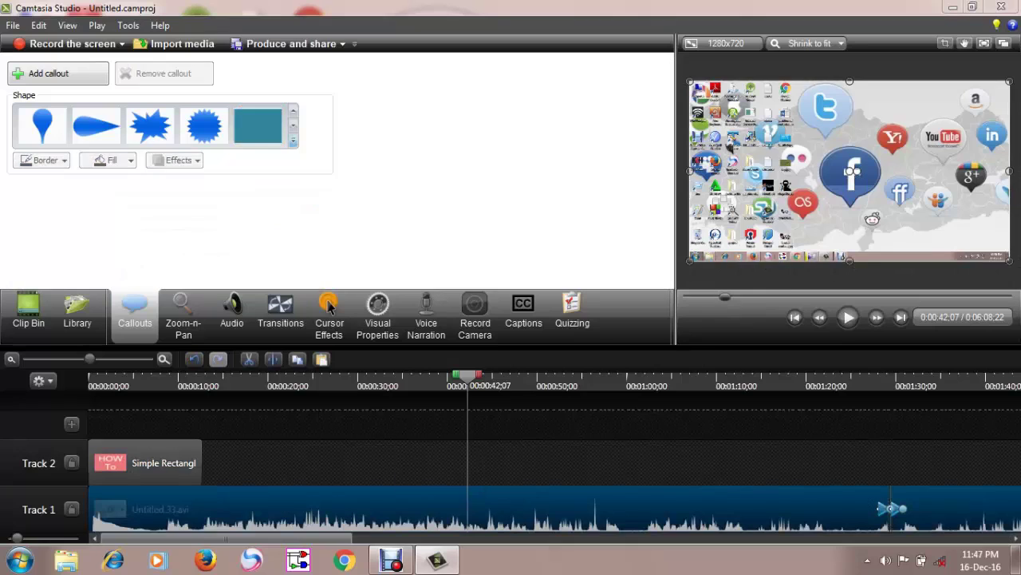
{"action": "right_click", "coordinate": [404, 501]}
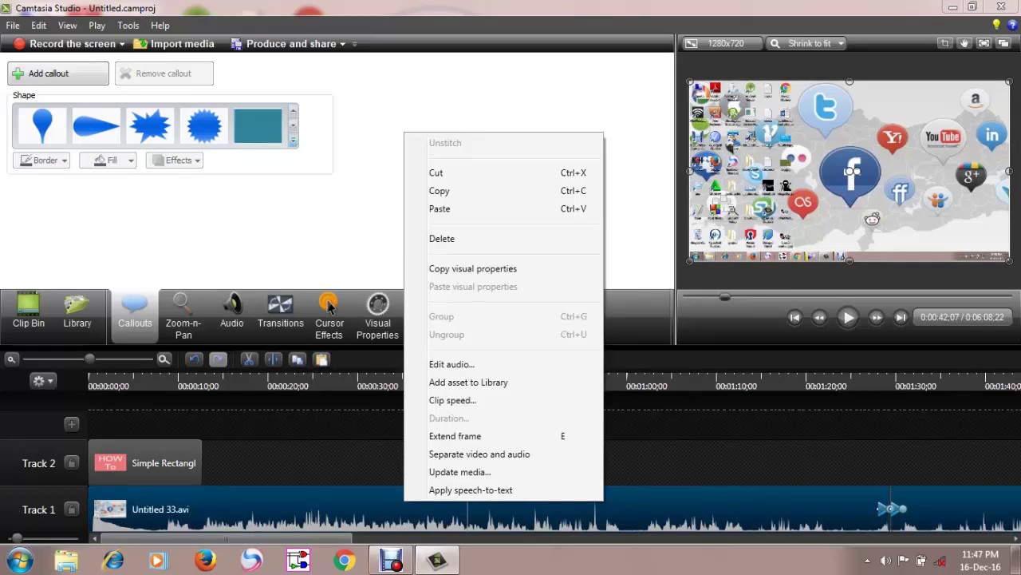
{"action": "key", "text": "Escape"}
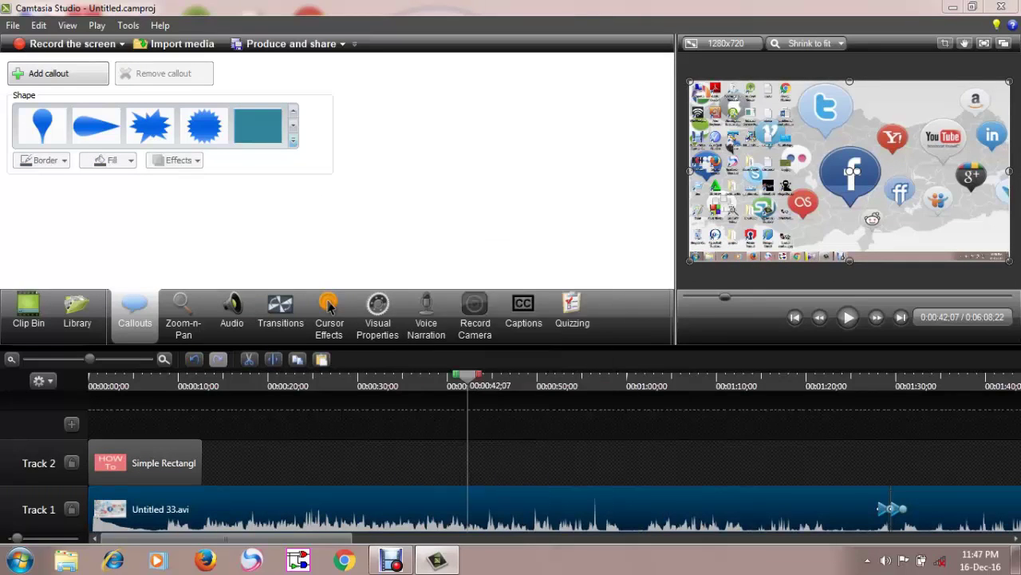
{"action": "key", "text": "shift+F10"}
{"action": "key", "text": "Up"}
{"action": "key", "text": "Up"}
{"action": "key", "text": "Up"}
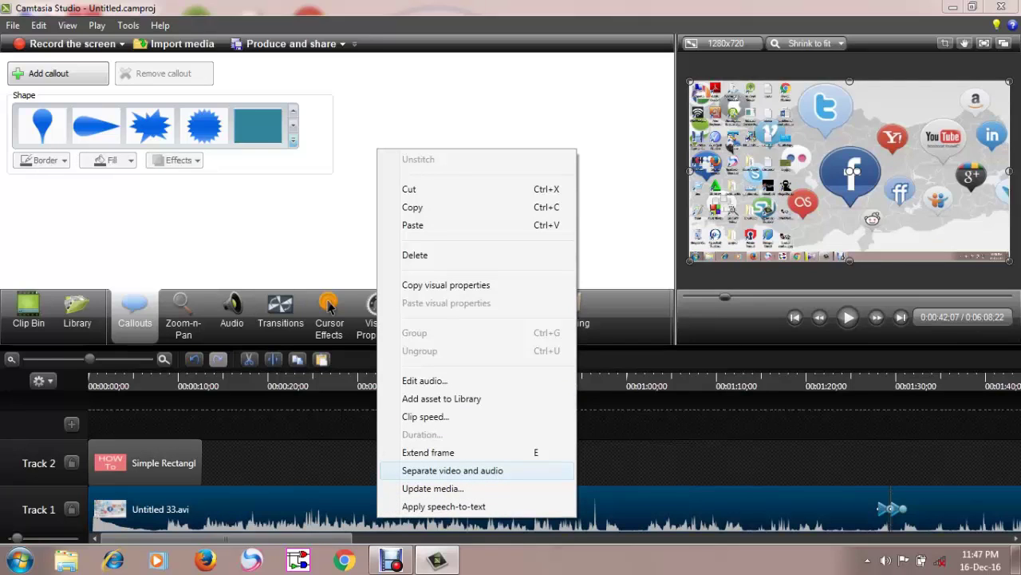
{"action": "key", "text": "Down"}
{"action": "key", "text": "Down"}
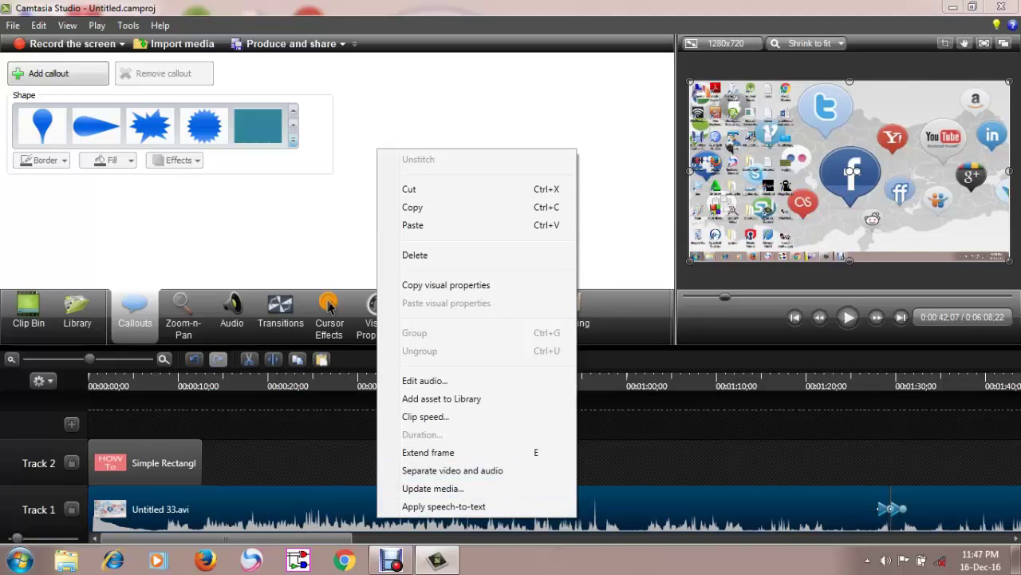
{"action": "left_click", "coordinate": [452, 470]}
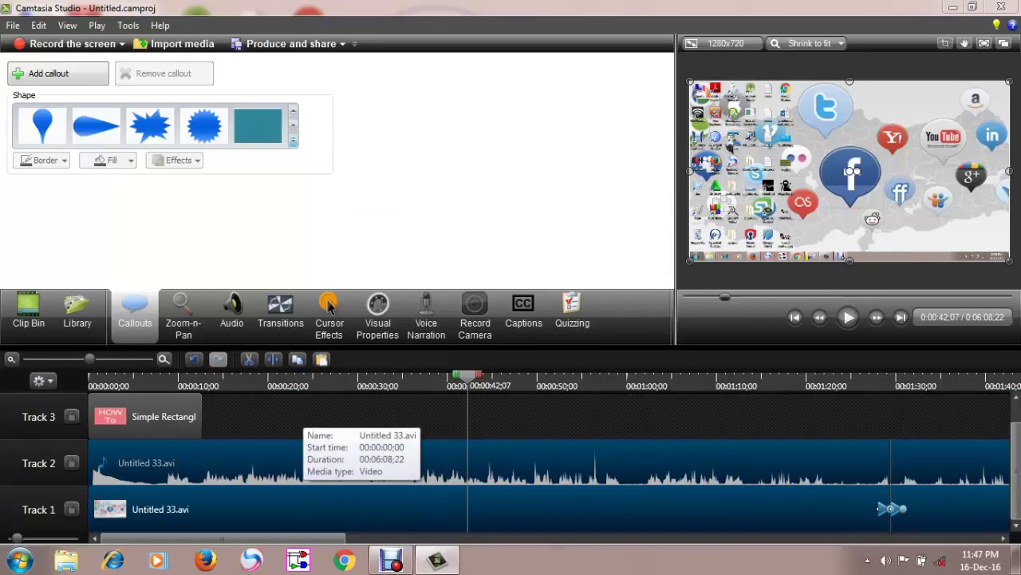
{"action": "right_click", "coordinate": [298, 454]}
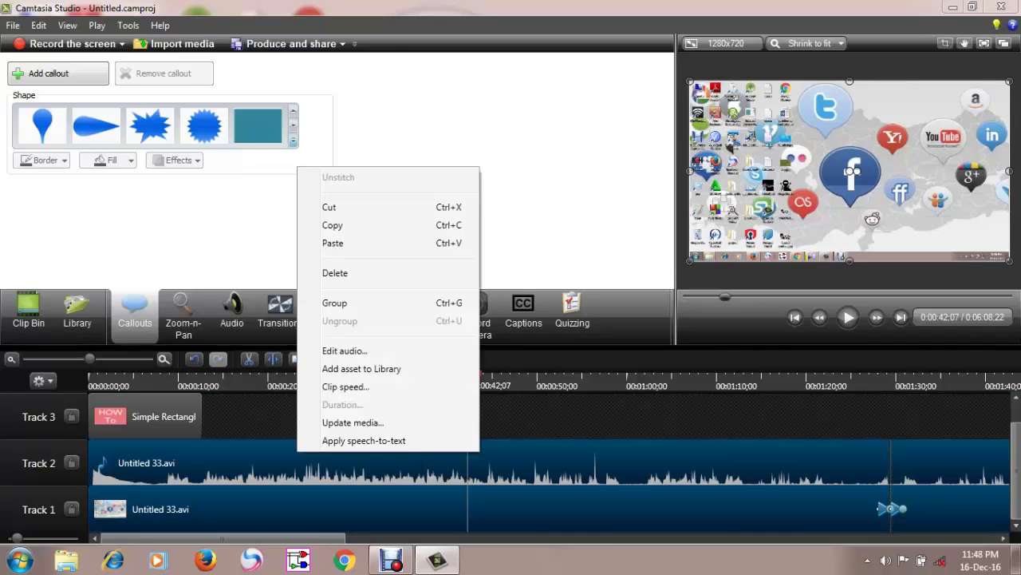
{"action": "left_click", "coordinate": [231, 315]}
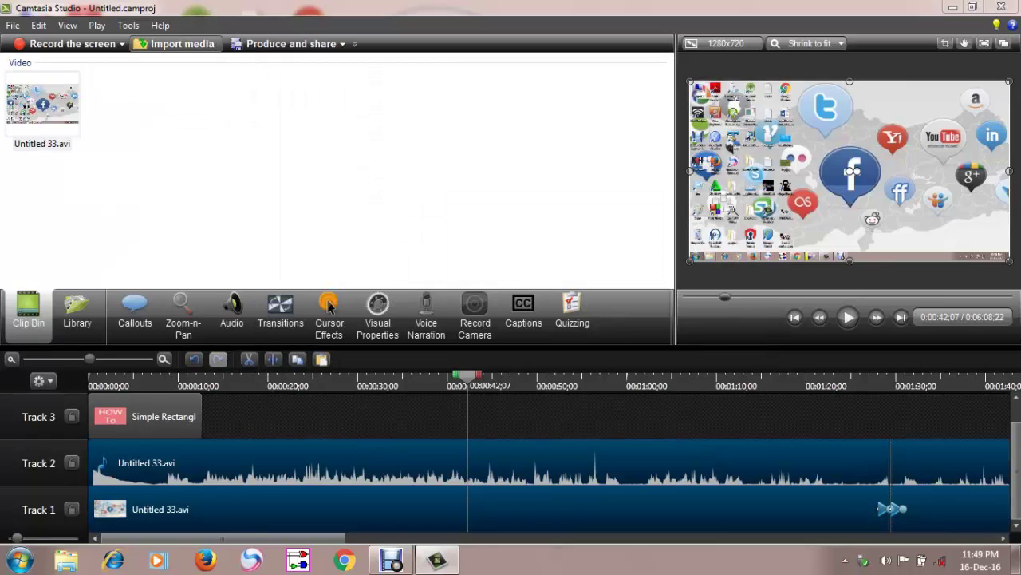
Step: Import the audio file Clouds.mp3 from Removable Disk (H:) into the project
{"action": "left_click", "coordinate": [175, 43]}
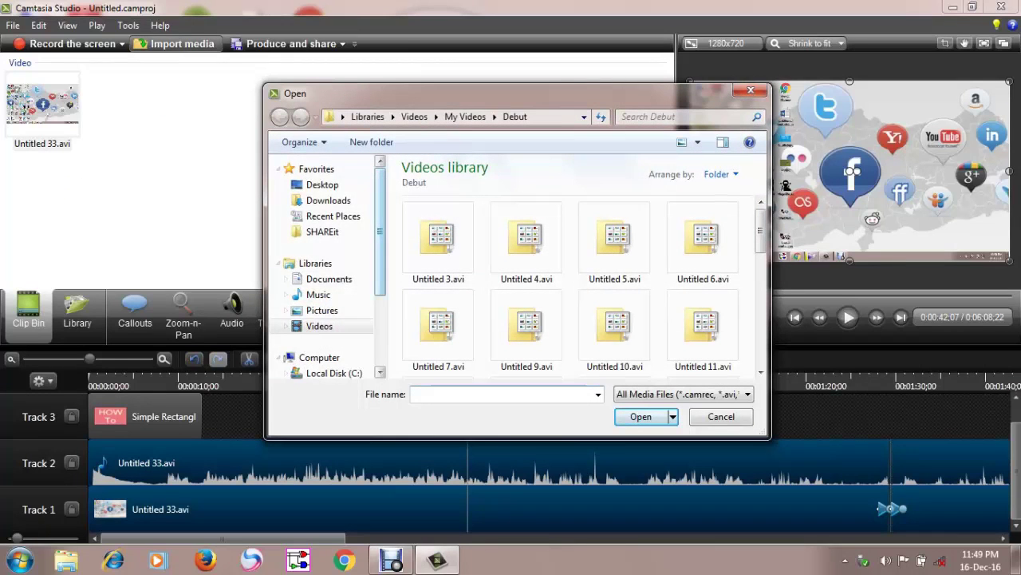
{"action": "scroll", "coordinate": [323, 263], "scroll_direction": "down", "scroll_amount": 3}
{"action": "left_click", "coordinate": [339, 319]}
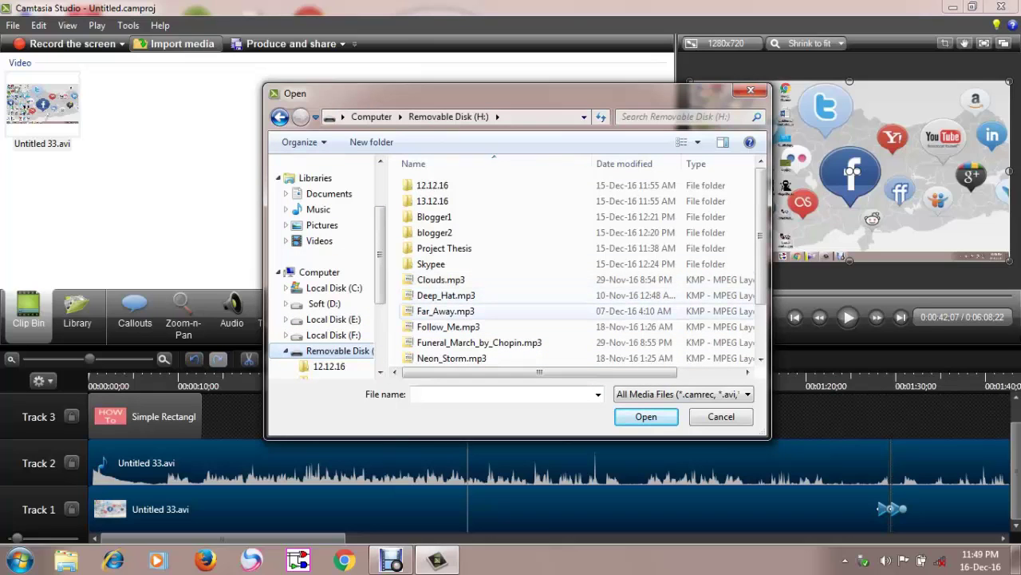
{"action": "left_click", "coordinate": [447, 279]}
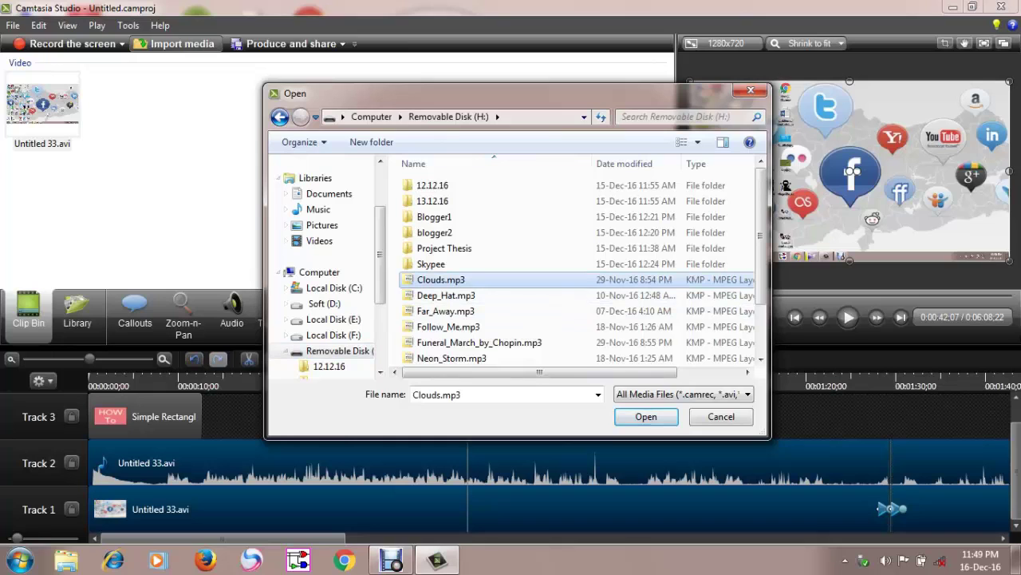
{"action": "left_click", "coordinate": [647, 416]}
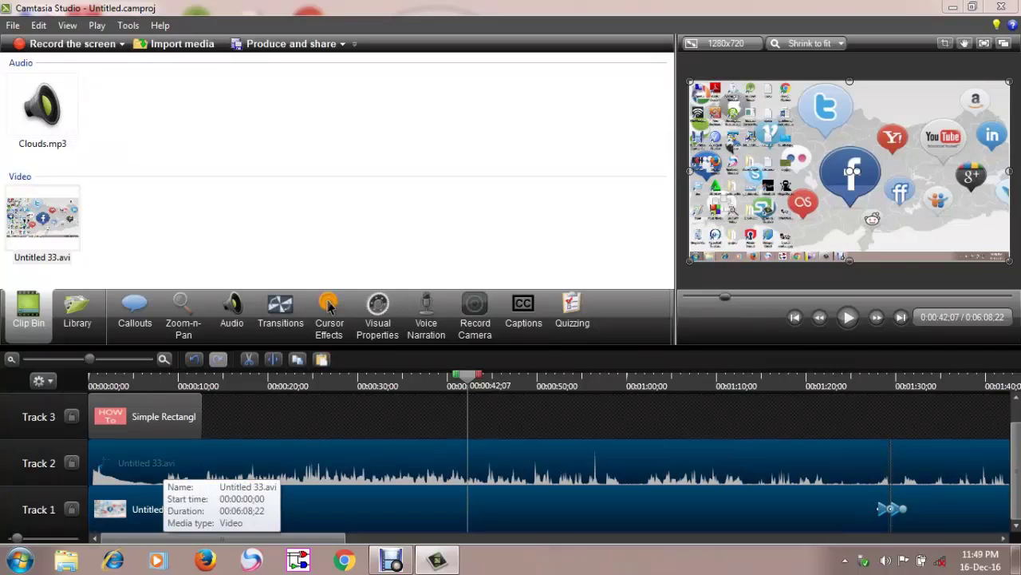
Step: Delete the selected Untitled 33.avi video and audio clips from Tracks 1 and 2
{"action": "right_click", "coordinate": [353, 460]}
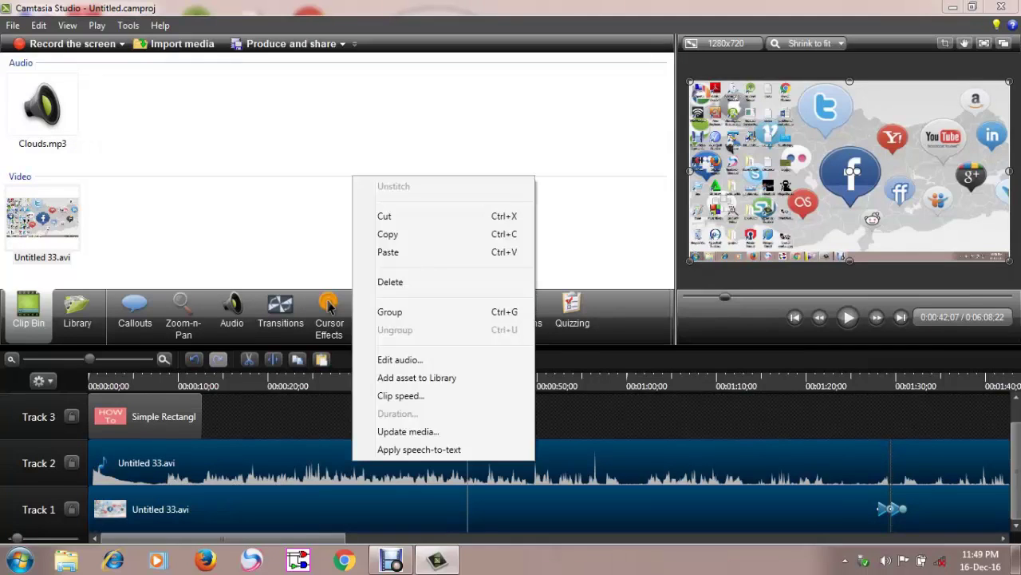
{"action": "left_click", "coordinate": [390, 282]}
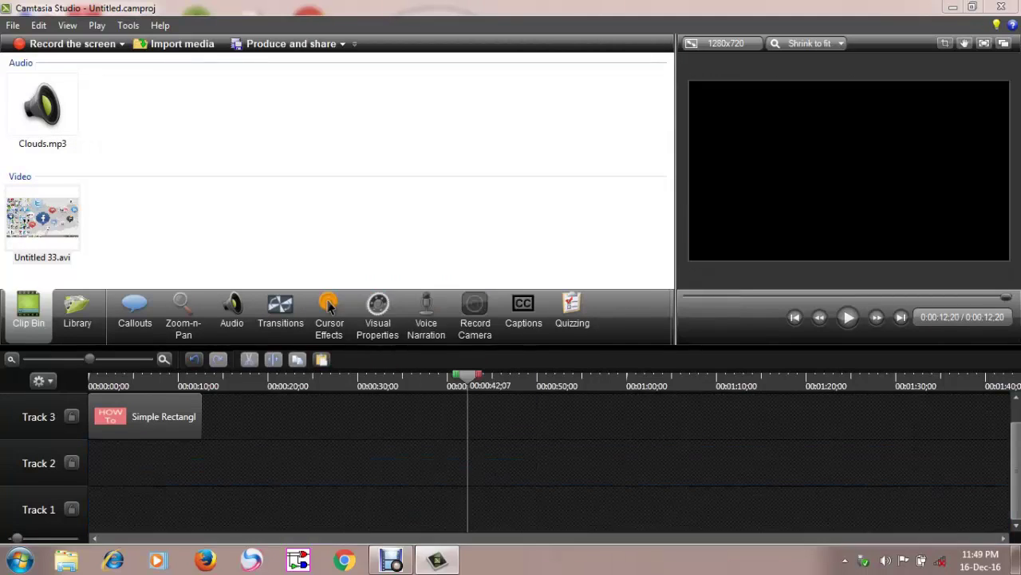
{"action": "key", "text": "space"}
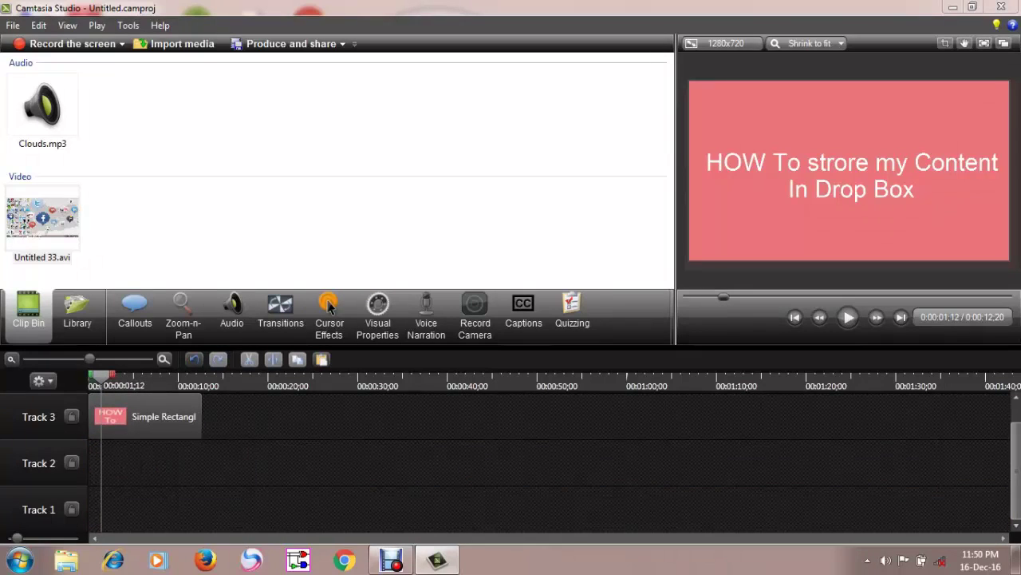
Step: Place Clouds.mp3 on Track 2 starting about 2 seconds into the timeline, and play it back under the title
{"action": "left_click", "coordinate": [54, 108]}
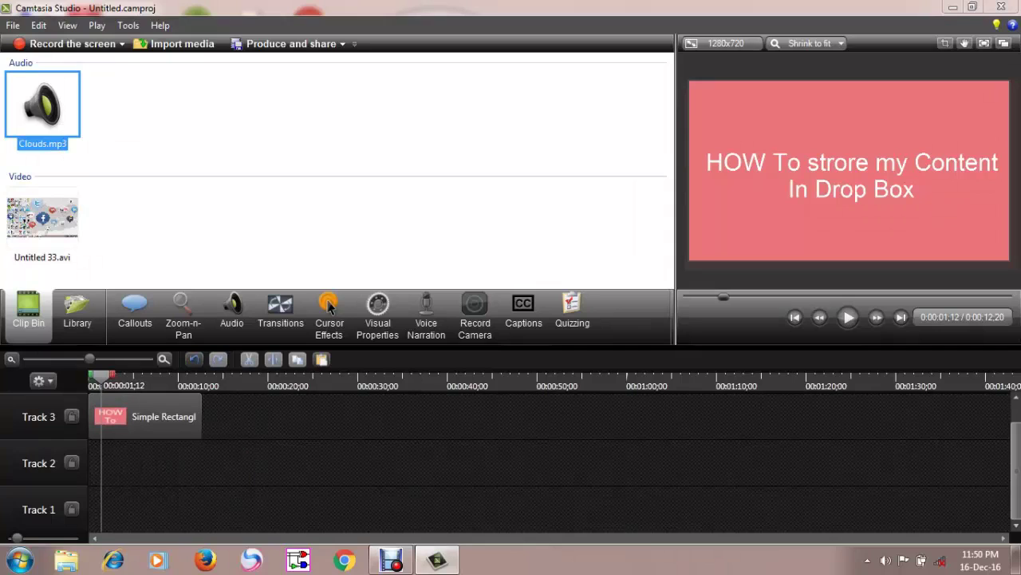
{"action": "left_click_drag", "start_coordinate": [54, 108], "coordinate": [107, 463]}
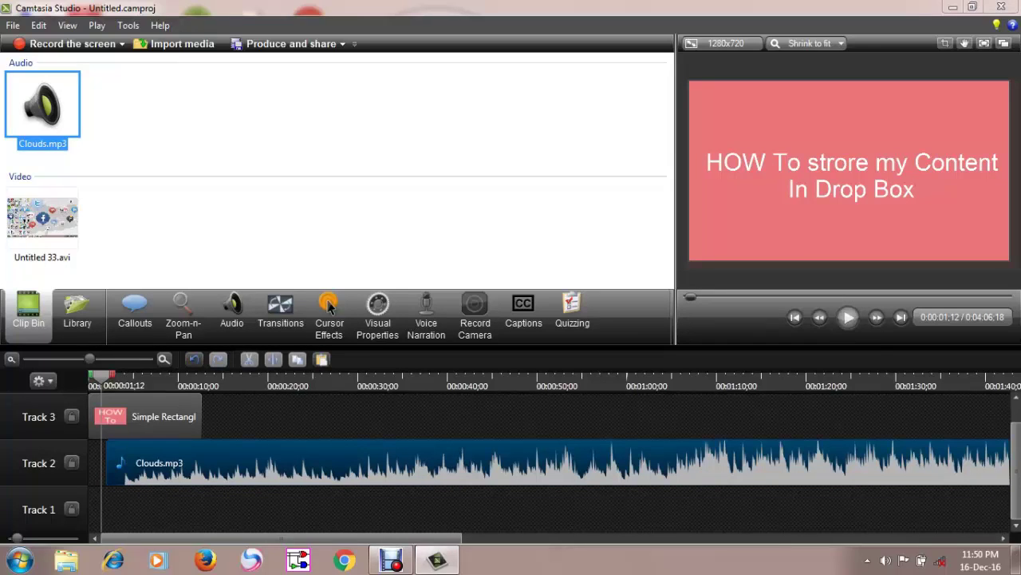
{"action": "left_click", "coordinate": [848, 317]}
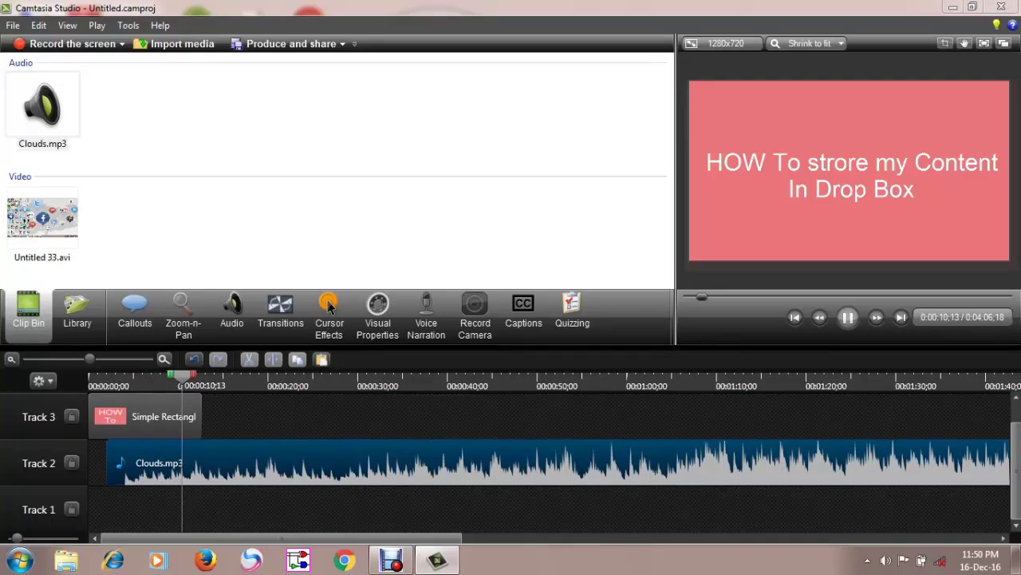
{"action": "key", "text": "space"}
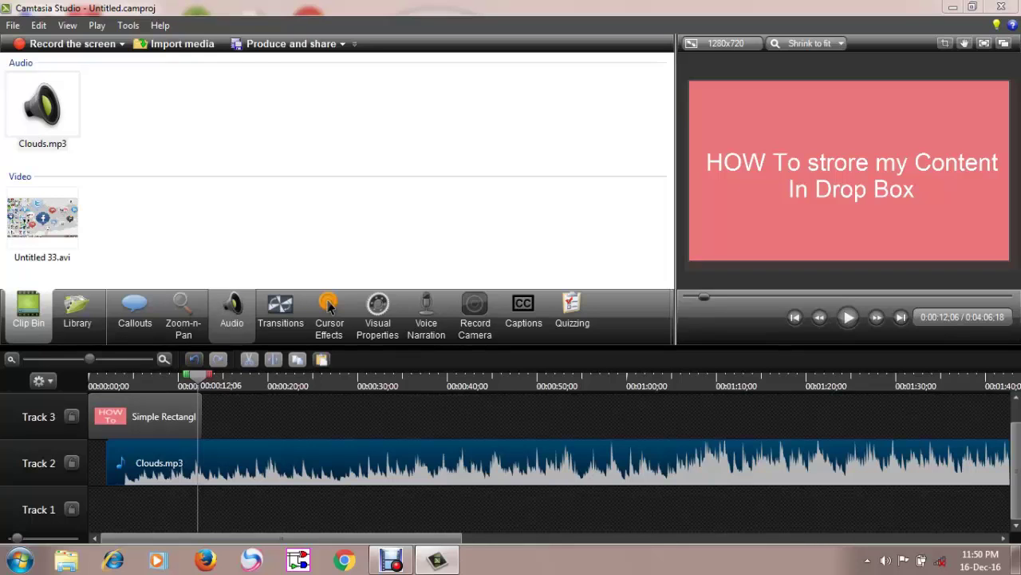
Step: Lower the volume of the Clouds.mp3 clip on Track 2 and move the playhead to 0:00:25;19
{"action": "left_click", "coordinate": [232, 311]}
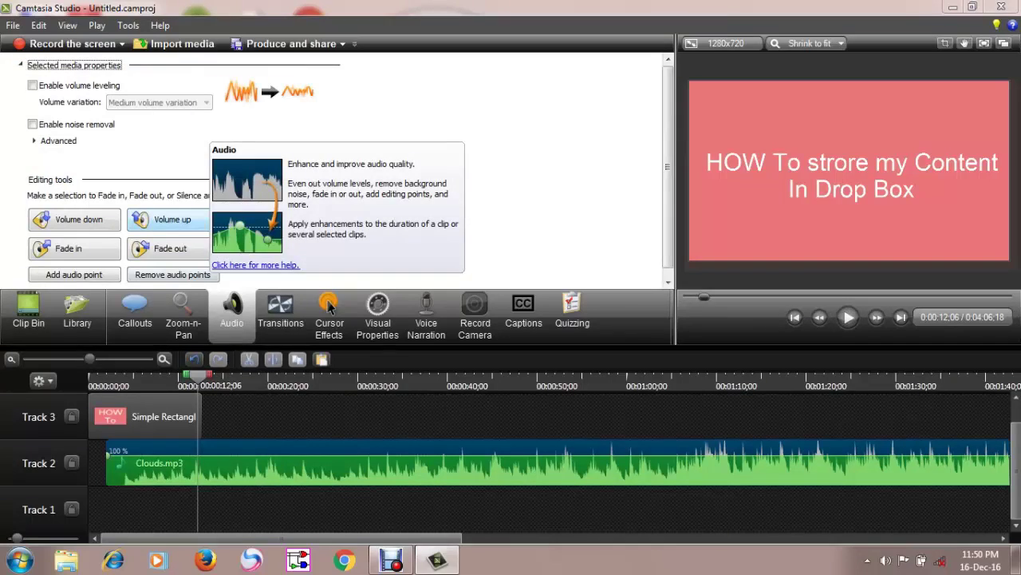
{"action": "left_click", "coordinate": [74, 220]}
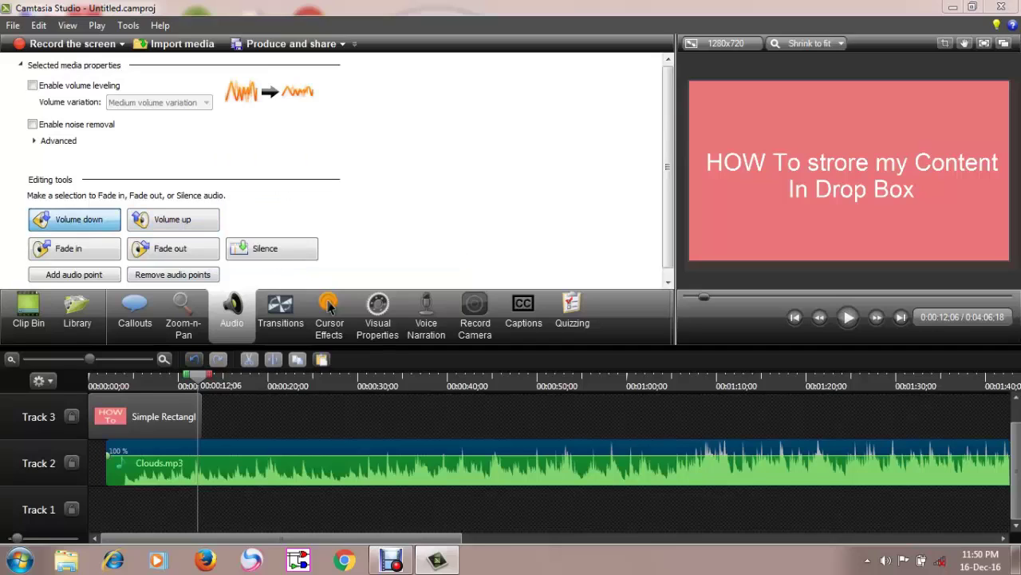
{"action": "left_click", "coordinate": [74, 219]}
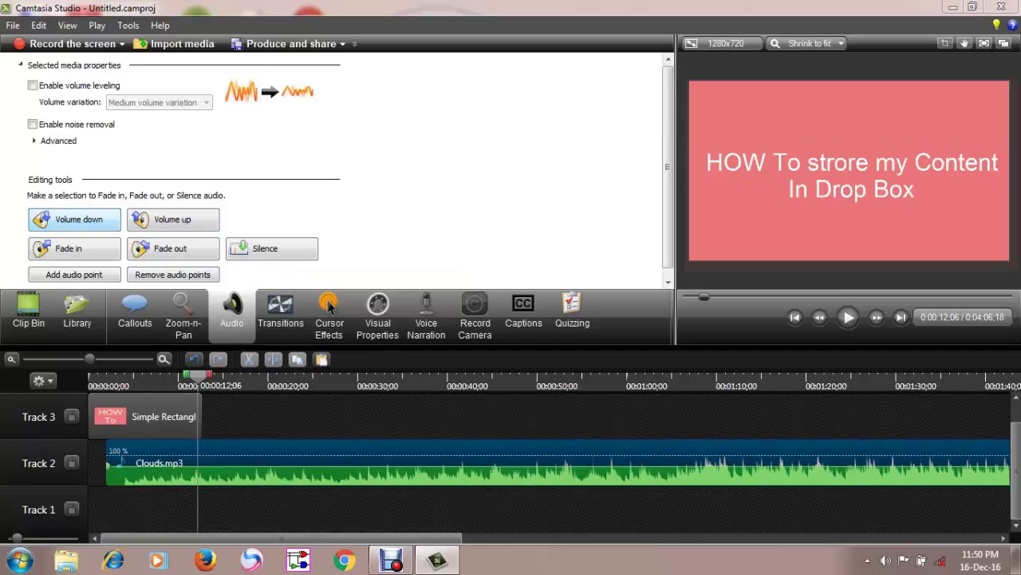
{"action": "key", "text": "space"}
{"action": "key", "text": "space"}
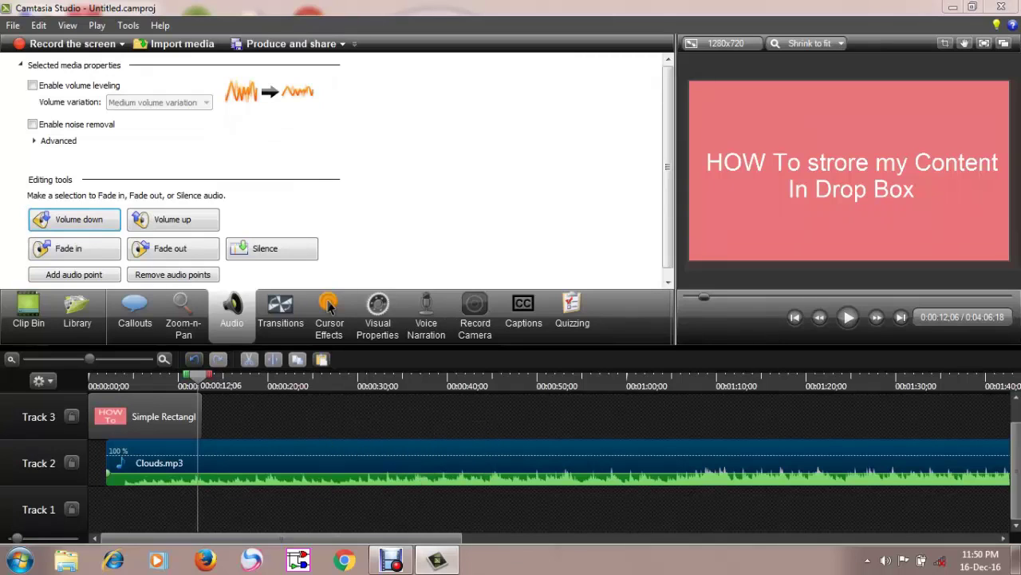
{"action": "left_click_drag", "start_coordinate": [198, 375], "coordinate": [319, 374]}
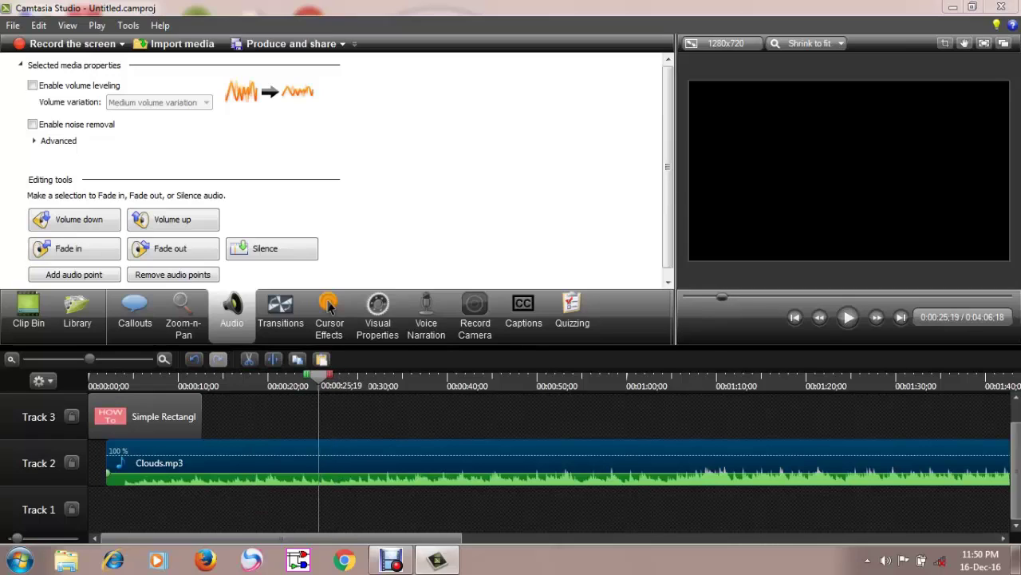